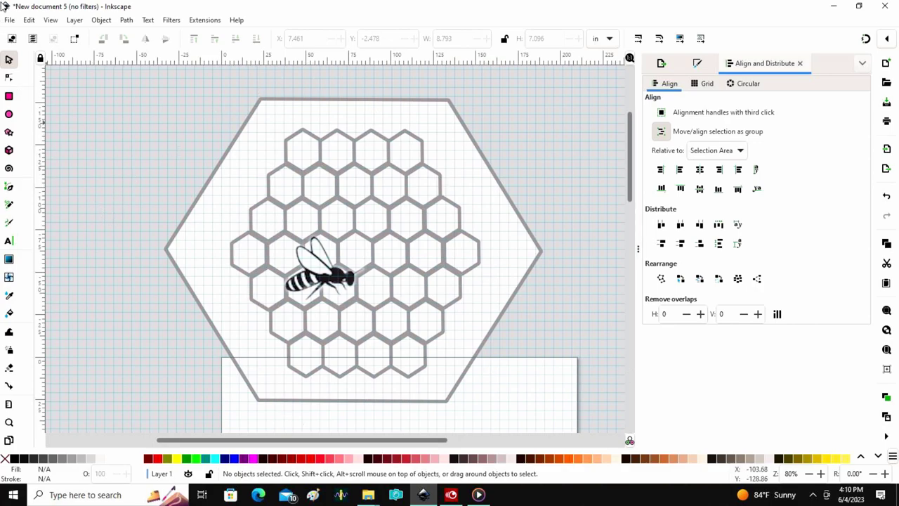
Step: Open the File menu while the finished honeycomb trivet design is displayed
left_click(7, 21)
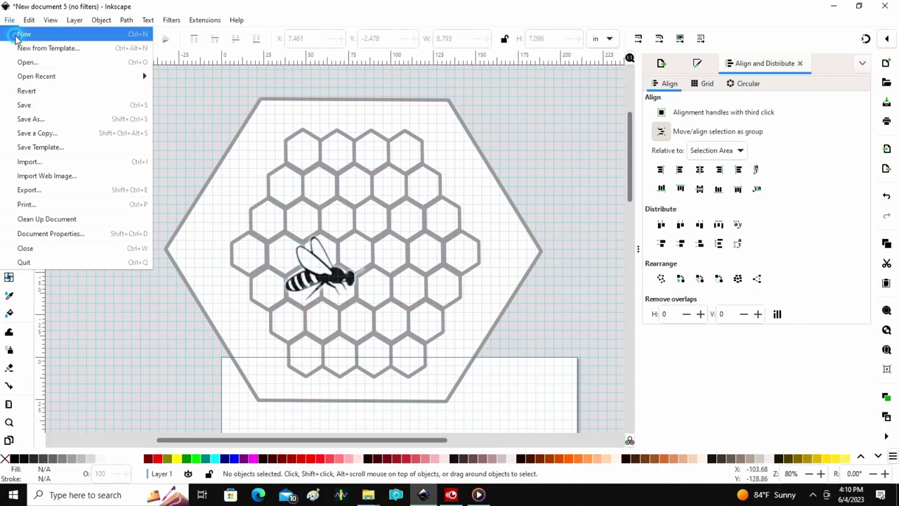
Step: Create a new blank millimetre document, New document 6, via File > New
left_click(156, 131)
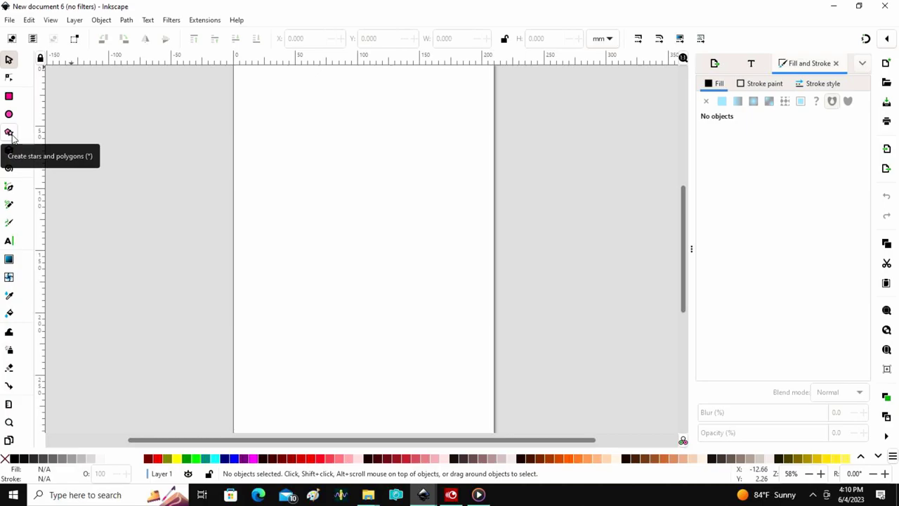
Step: Draw a six-cornered polygon, about 38.982 by 44.012 mm, near the page's top-left
left_click(9, 133)
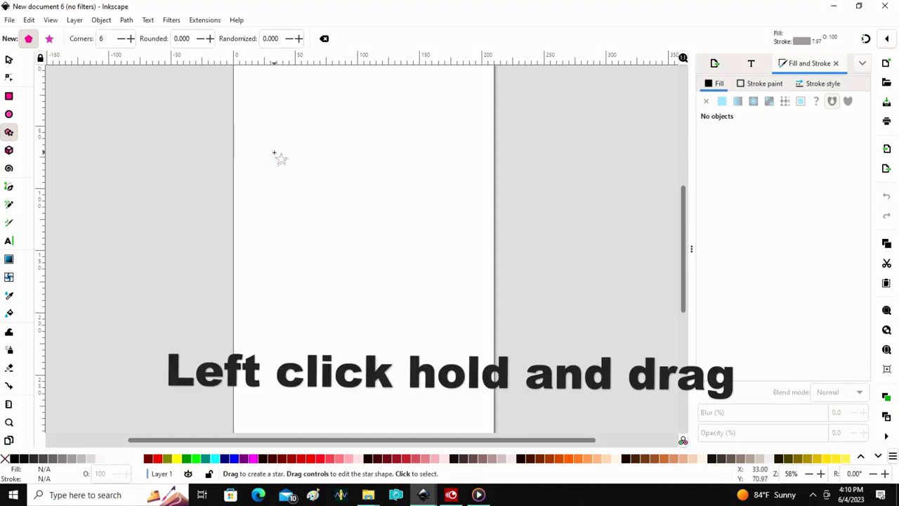
left_click_drag(274, 153, 296, 166)
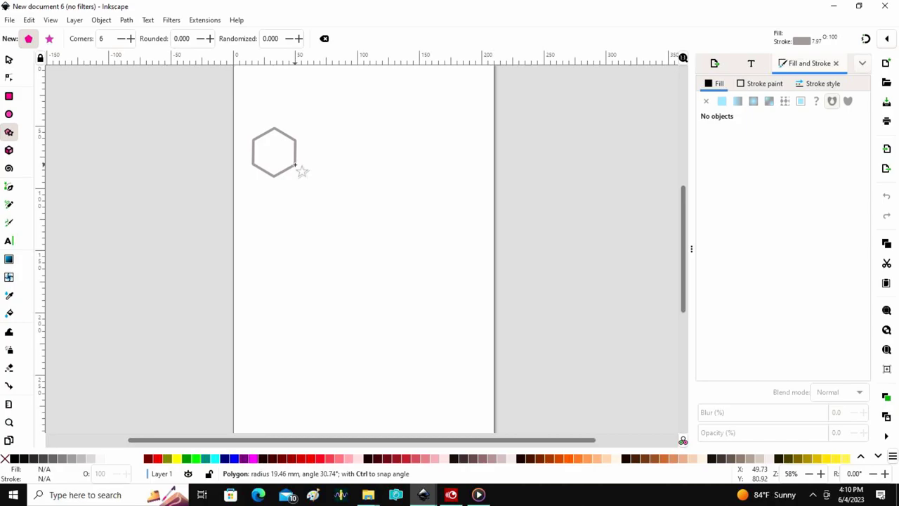
left_click_drag(295, 165, 296, 167)
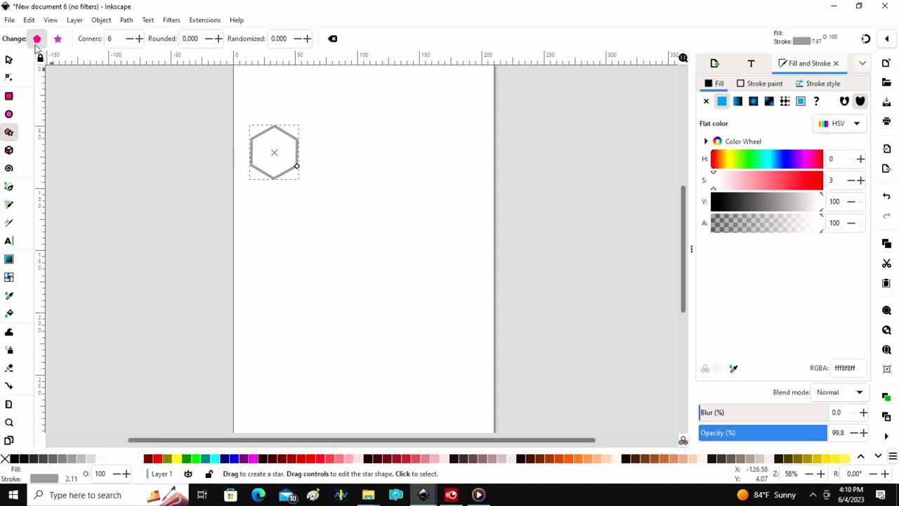
left_click(7, 61)
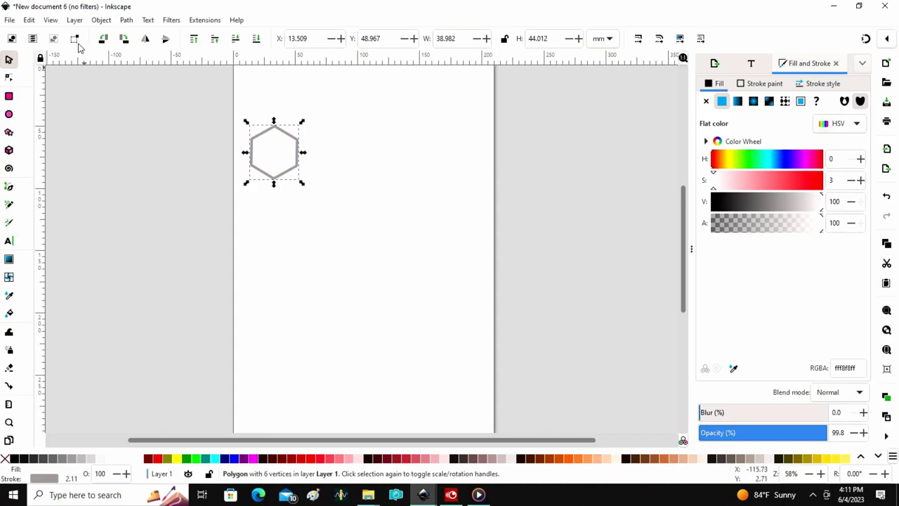
Step: Enable View > Page Grid and bring up the hexagon's context menu
left_click(50, 21)
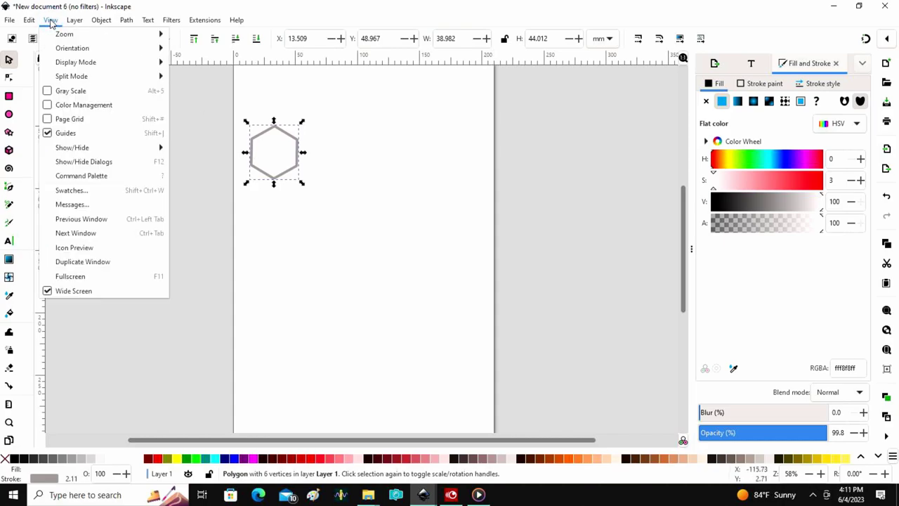
left_click(62, 120)
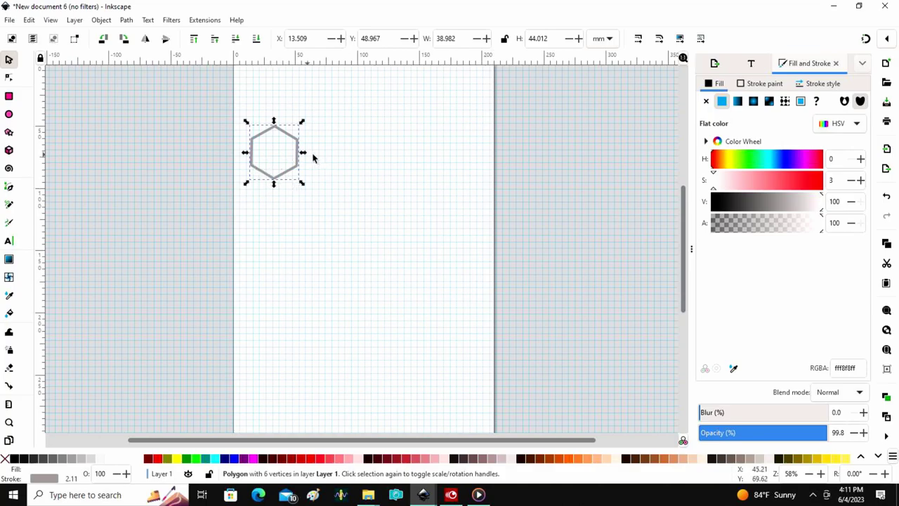
right_click(270, 151)
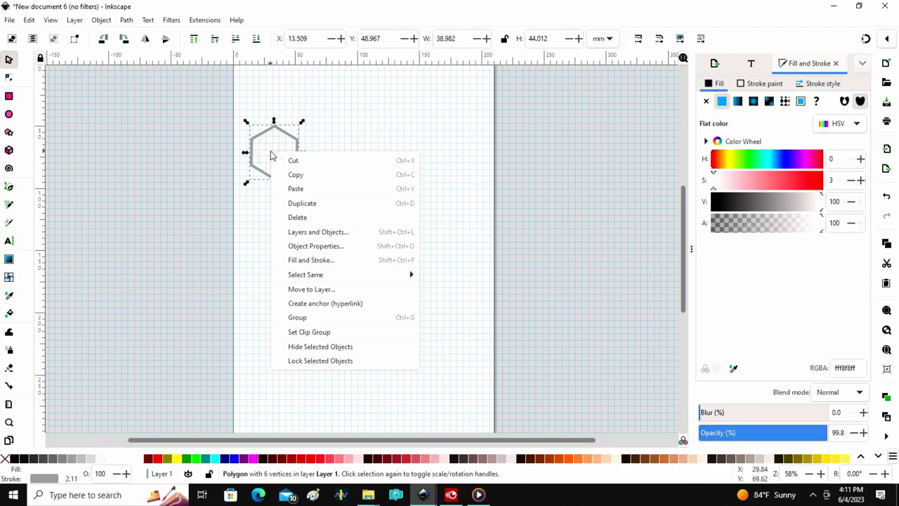
Step: In Fill and Stroke, set the hexagon's stroke paint brightness V to 60
left_click(318, 259)
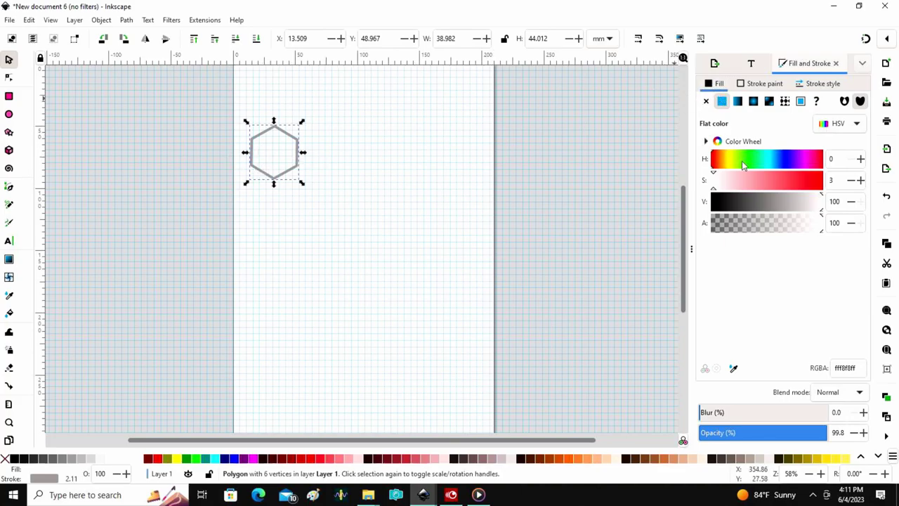
left_click(758, 85)
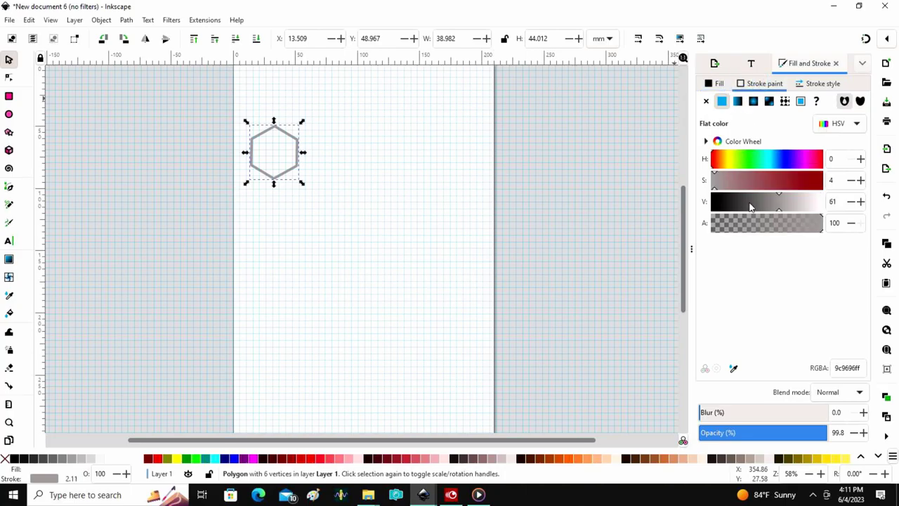
left_click(808, 204)
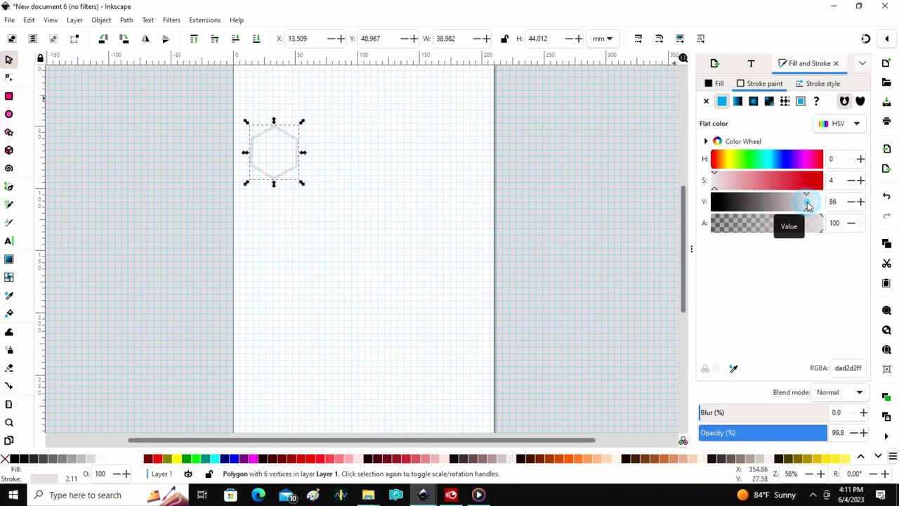
left_click(772, 204)
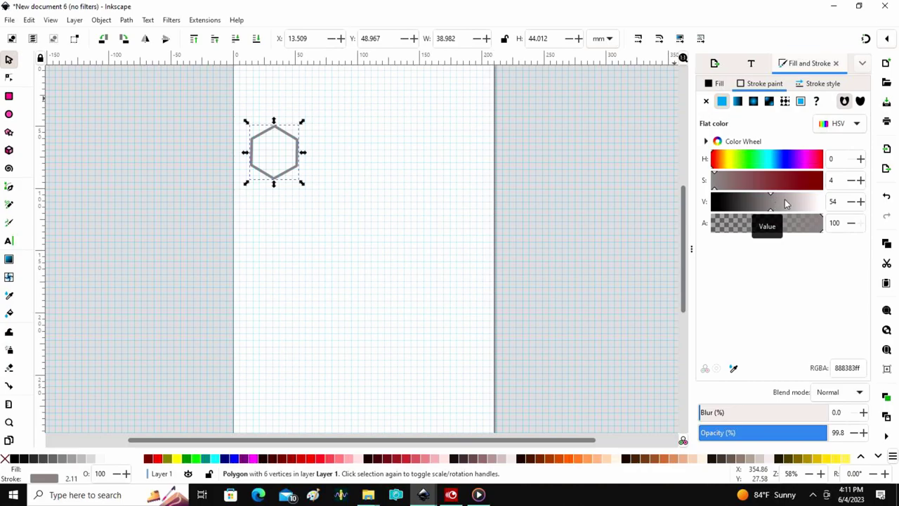
left_click(778, 204)
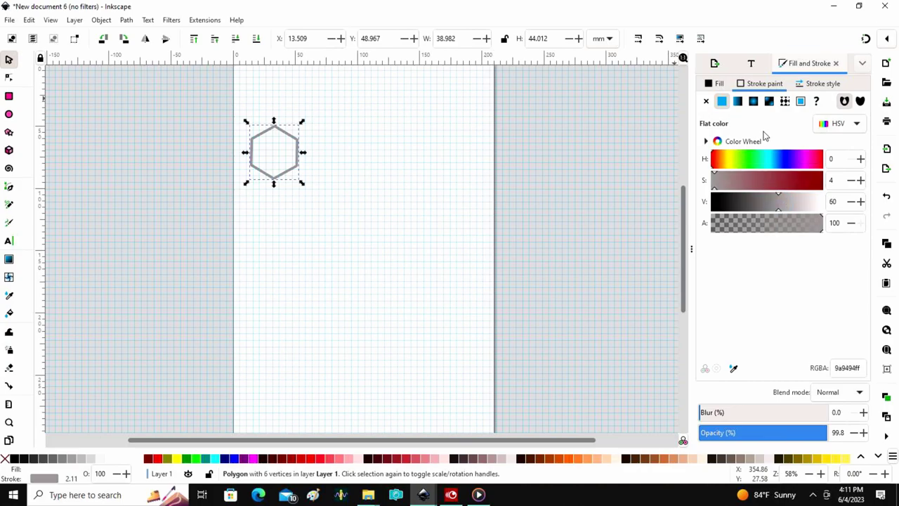
Step: Set the hexagon's stroke width to 0.183 in on the Stroke style tab
left_click(821, 84)
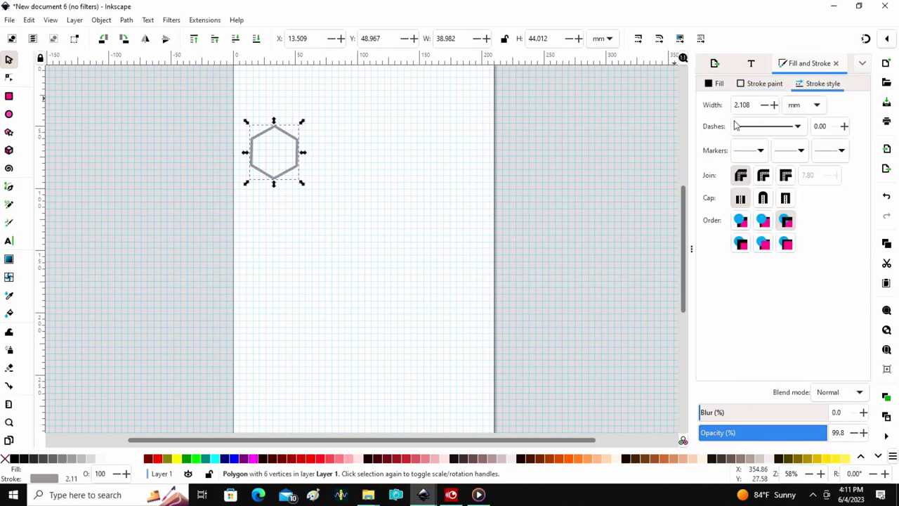
left_click(806, 106)
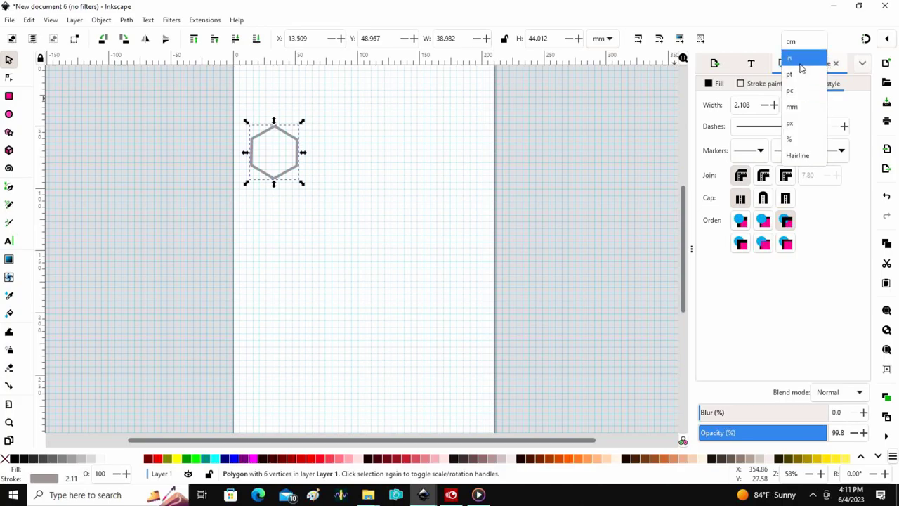
left_click(801, 64)
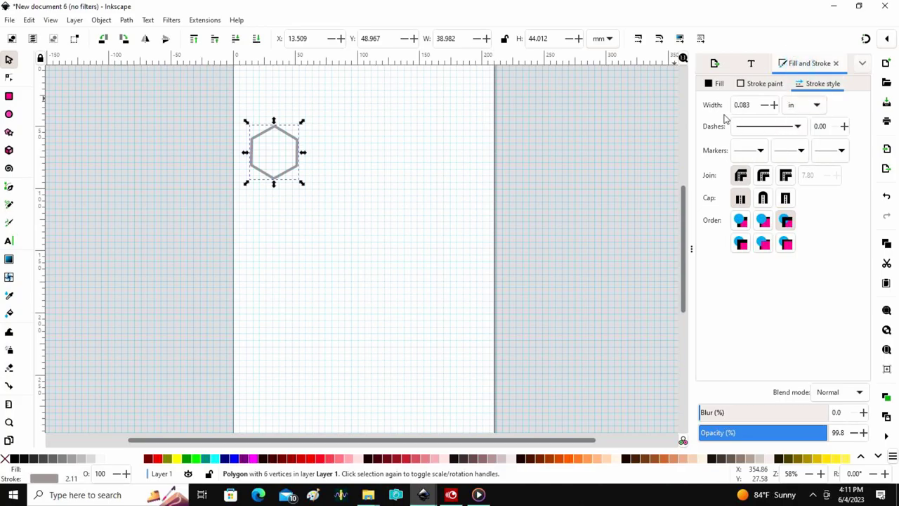
left_click(775, 105)
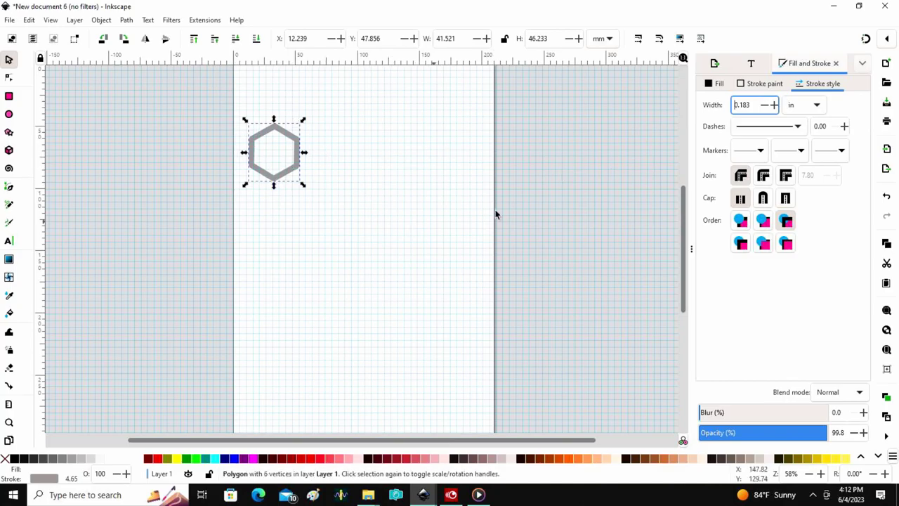
left_click(274, 154)
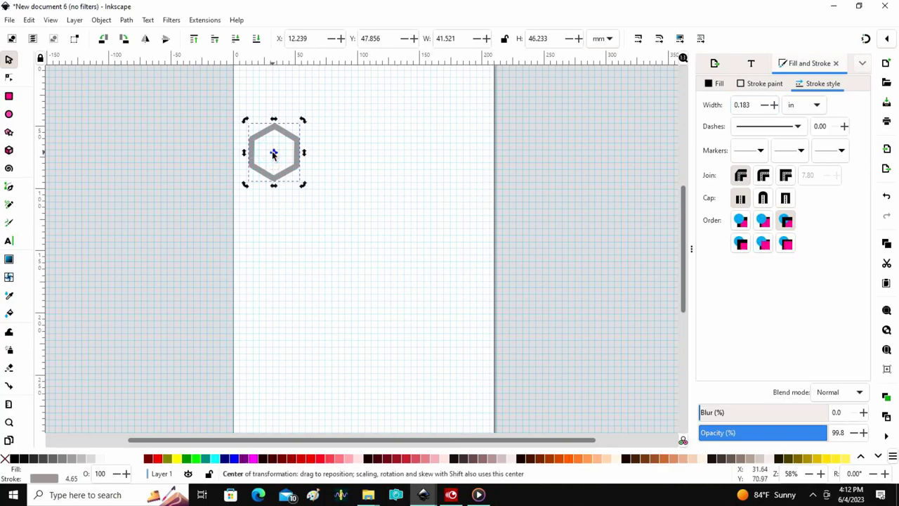
Step: Open the Align and Distribute dialog with Ctrl+Shift+A, keeping the hexagon selected
left_click(274, 151)
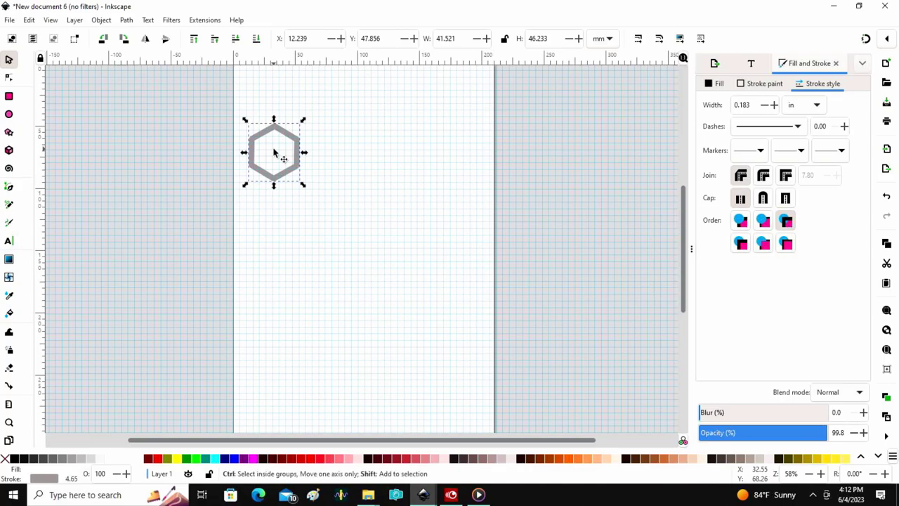
key("ctrl+shift+a")
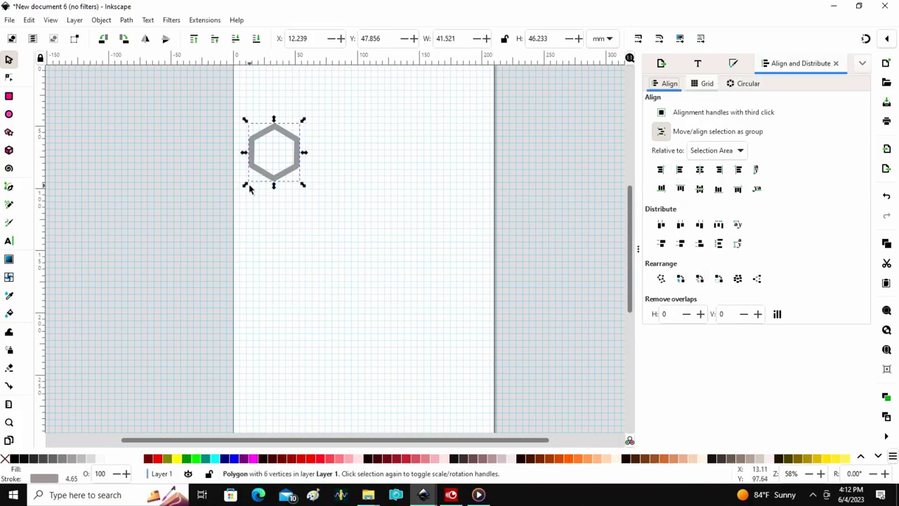
left_click(275, 154)
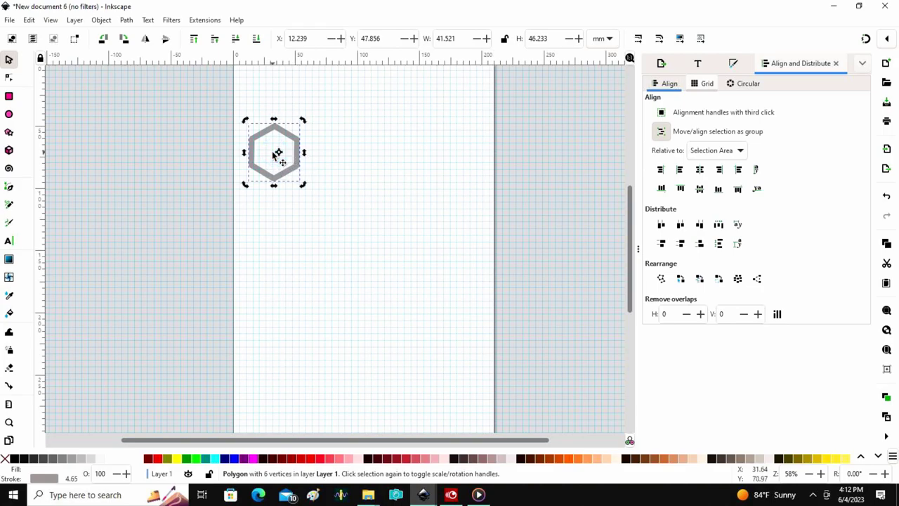
left_click(273, 154)
right_click(273, 155)
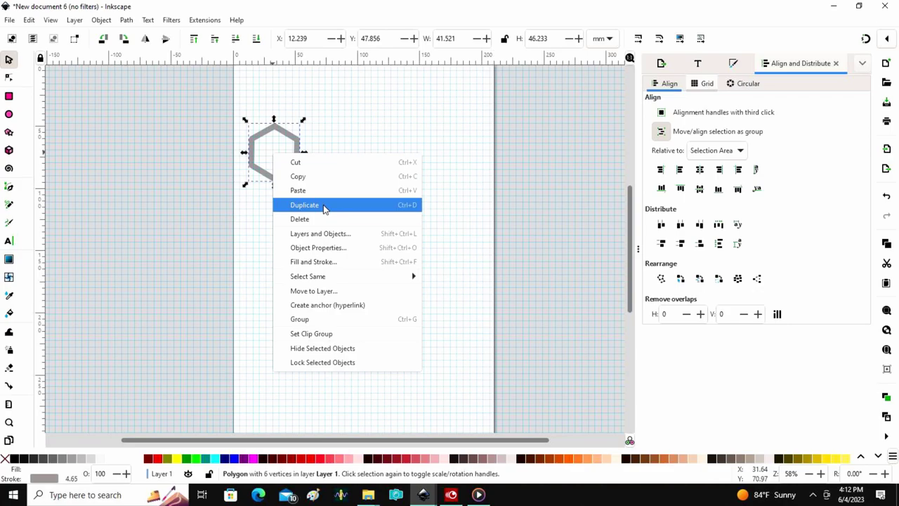
left_click(276, 149)
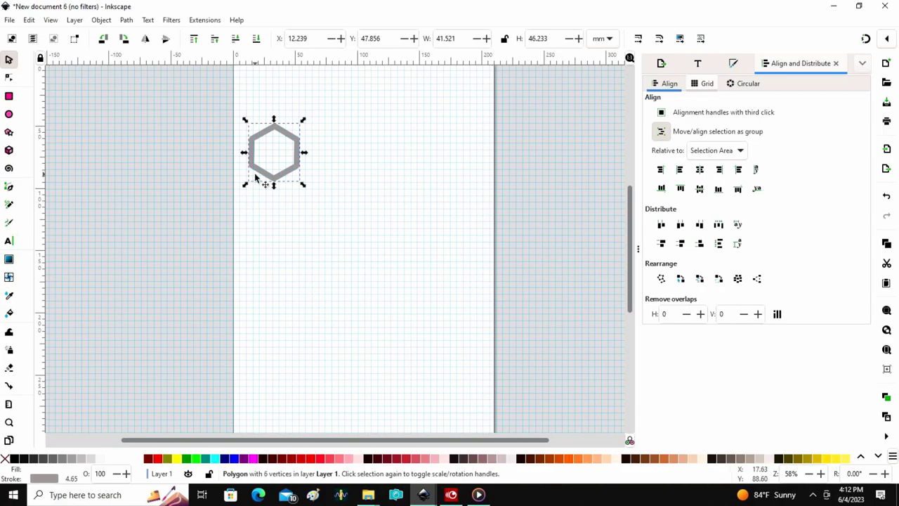
key("ctrl")
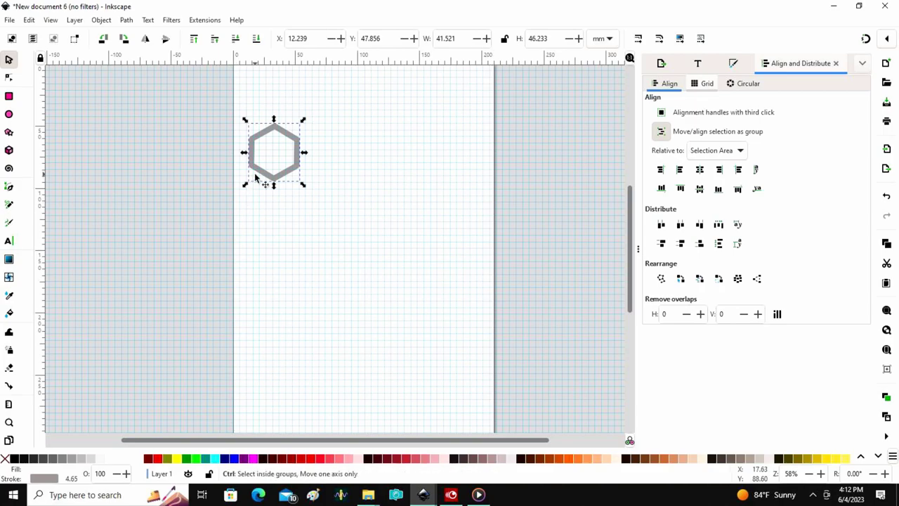
scroll(255, 177, "up", 3)
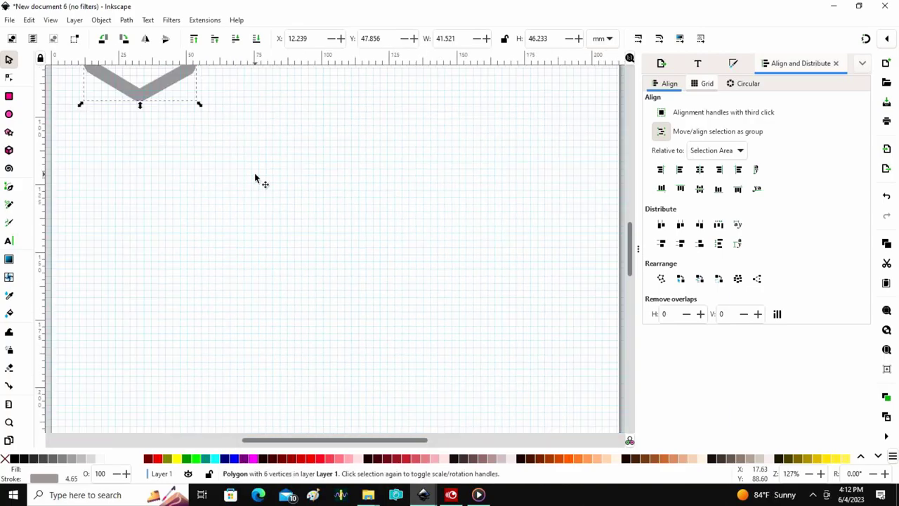
scroll(285, 176, "up", 6)
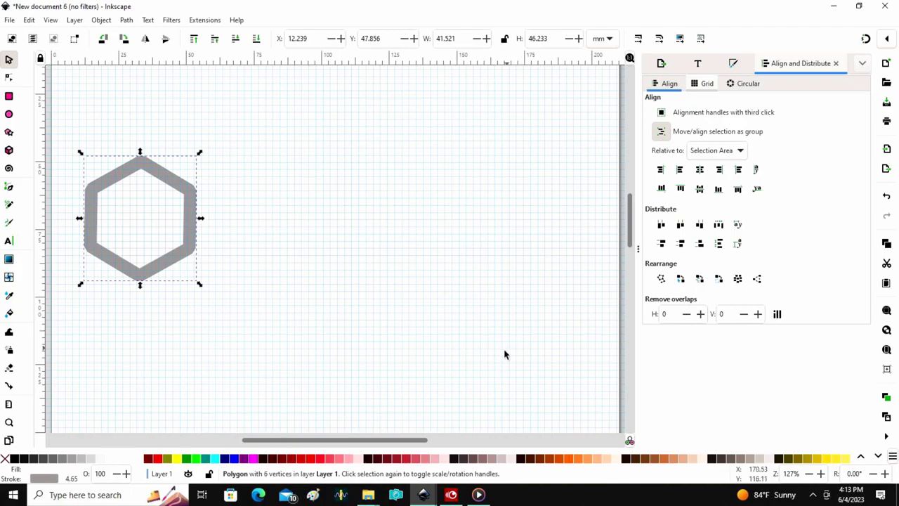
scroll(490, 351, "down", 2)
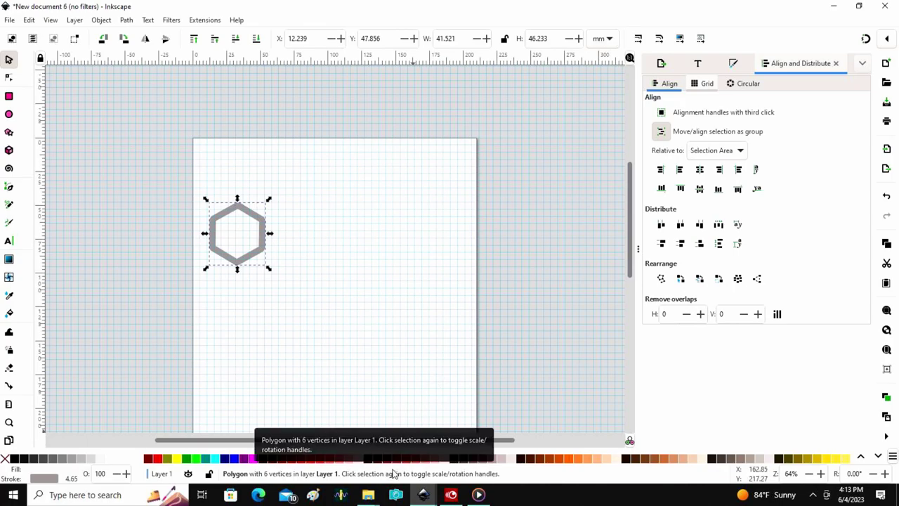
key("plus")
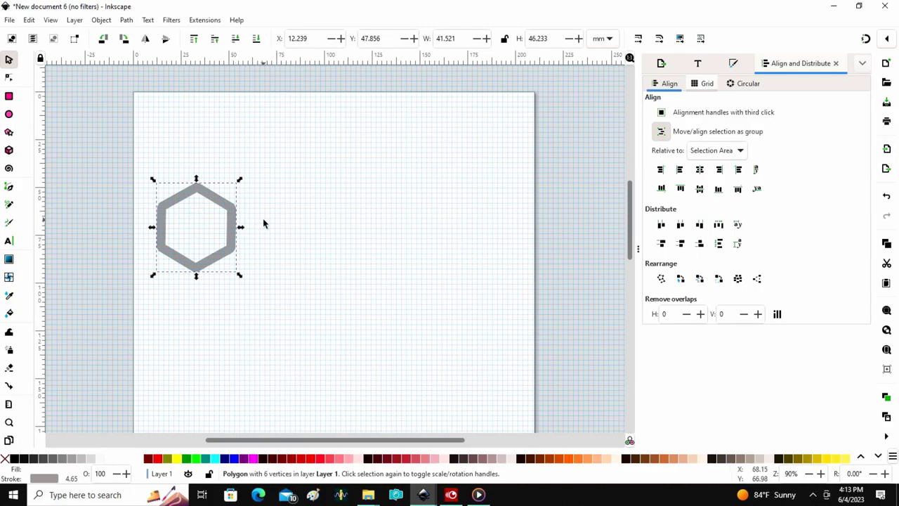
left_click(198, 240)
key("ctrl+a")
key("asterisk")
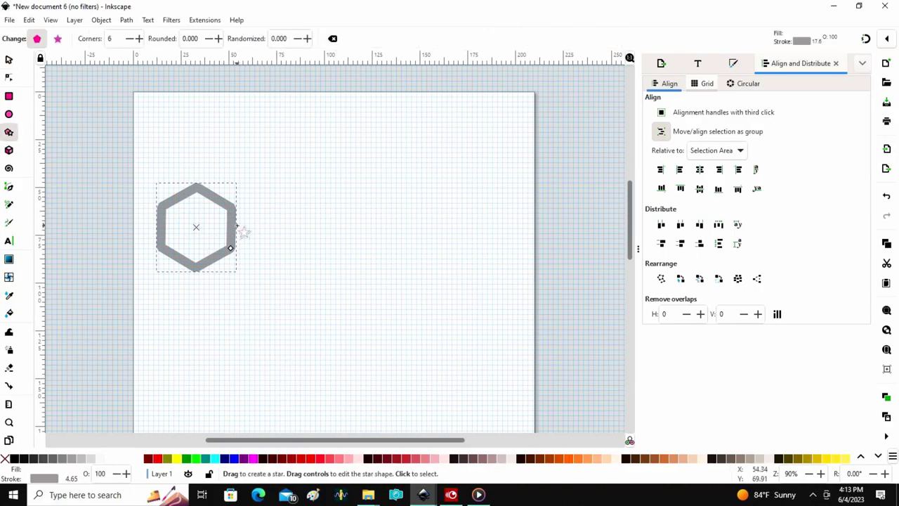
left_click(9, 60)
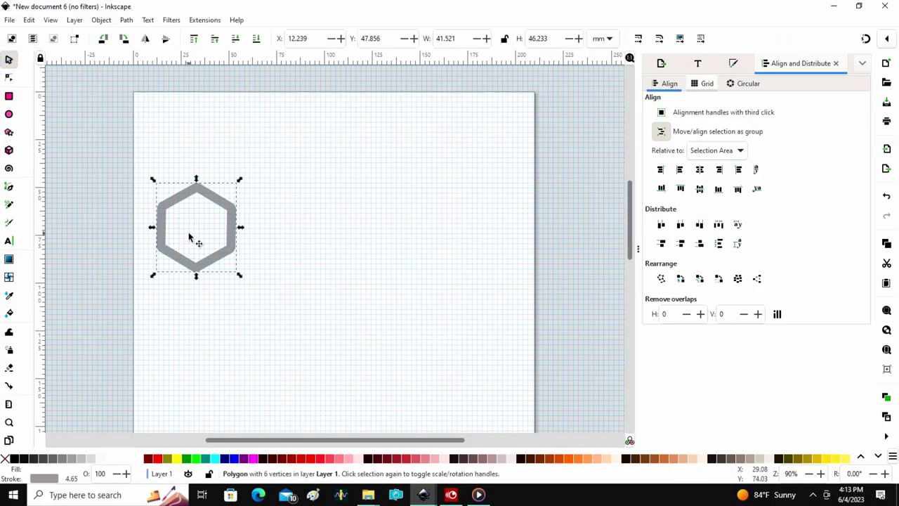
Step: Duplicate the hexagon and place the copy edge to edge on its right
key("ctrl+d")
left_click_drag(196, 241, 280, 240)
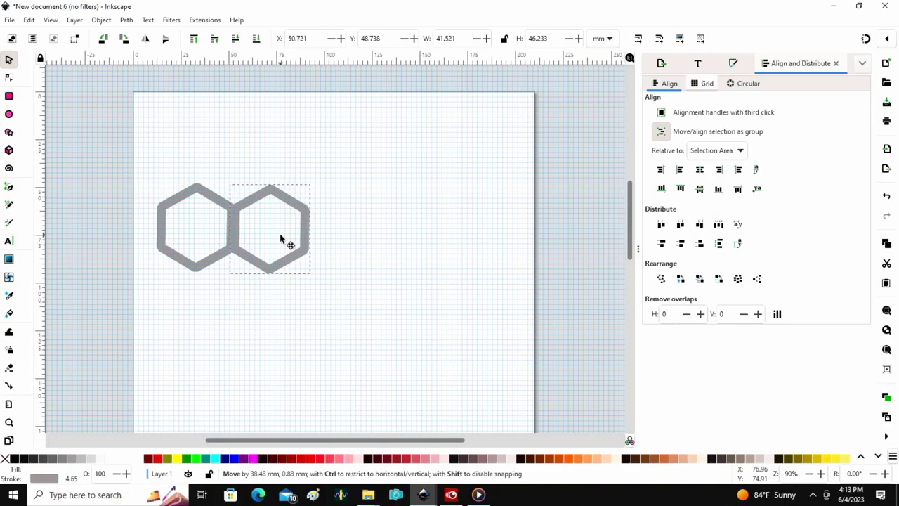
left_click_drag(280, 240, 280, 239)
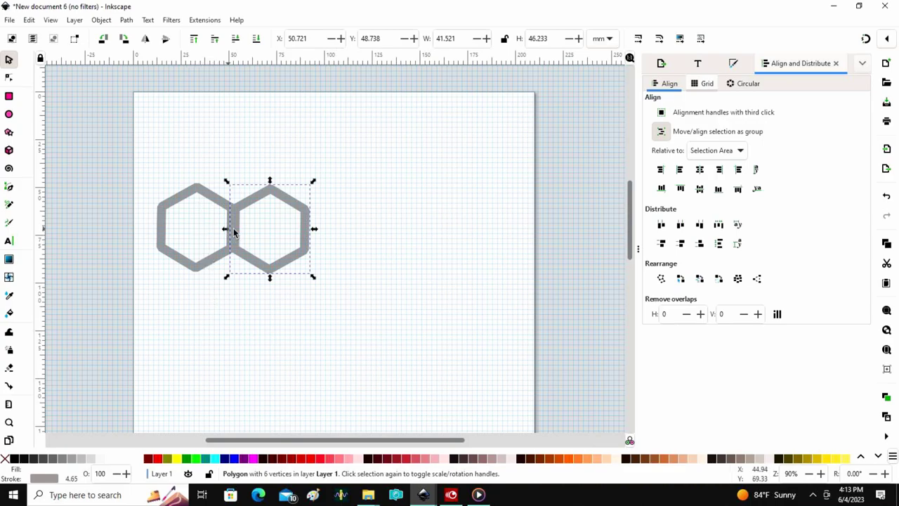
left_click(264, 236)
left_click_drag(266, 236, 265, 234)
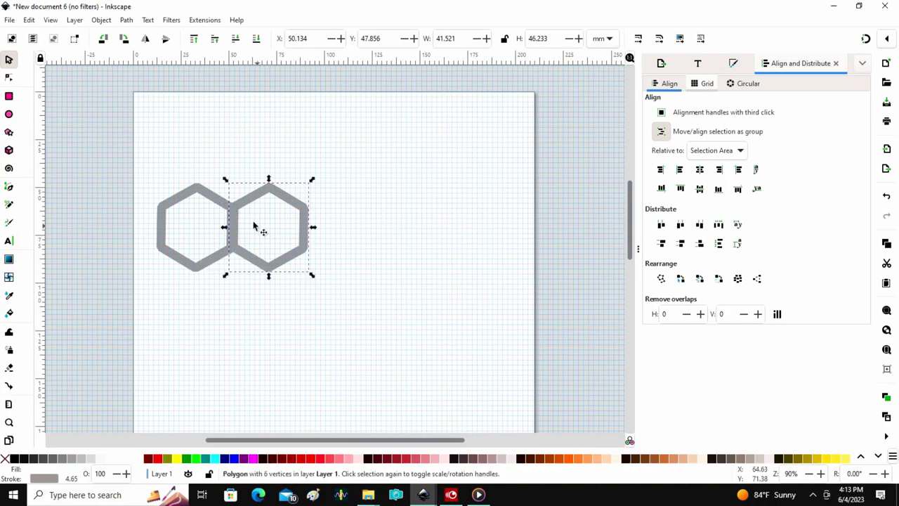
Step: Add two more copies at the right end, forming a row of four edge-sharing hexagons
left_click(181, 233)
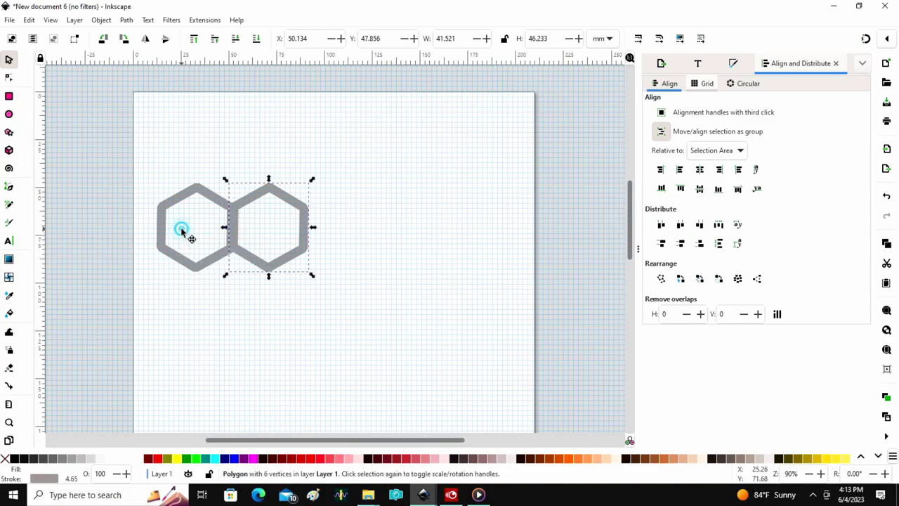
key("ctrl+d")
left_click_drag(181, 234, 330, 233)
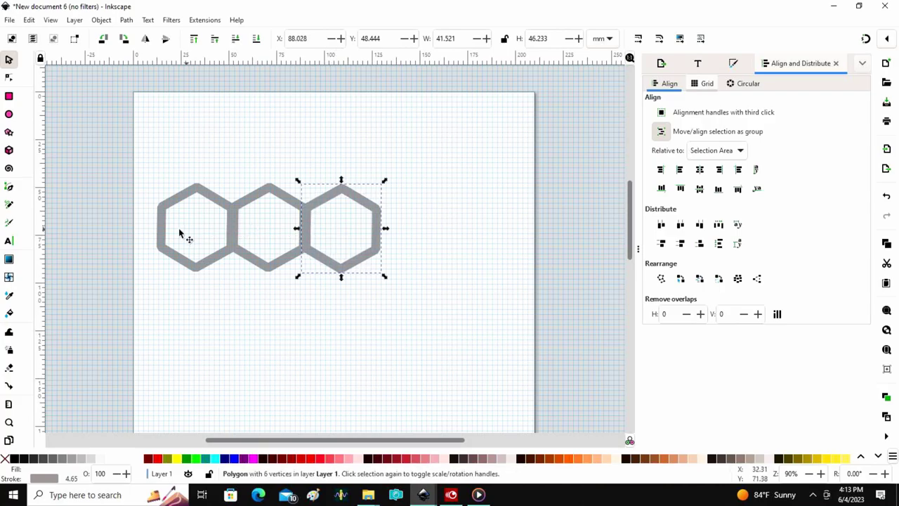
double_click(192, 226)
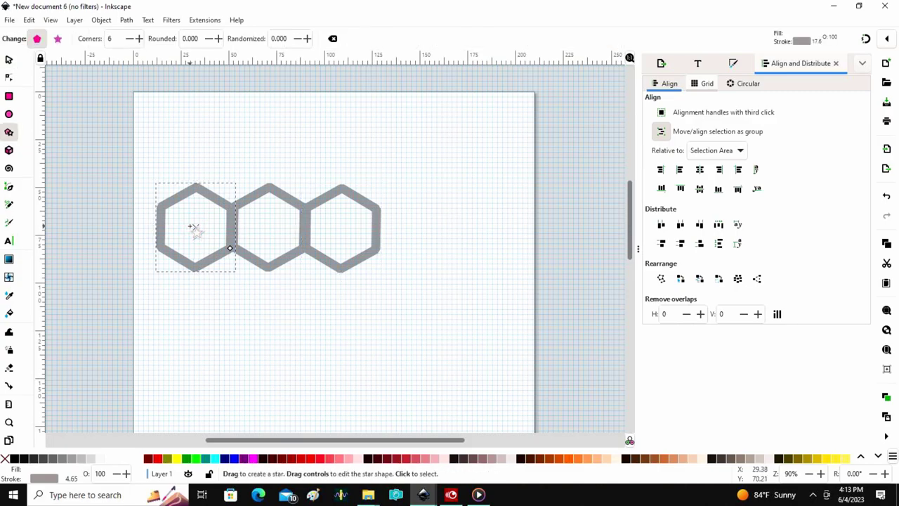
left_click(10, 59)
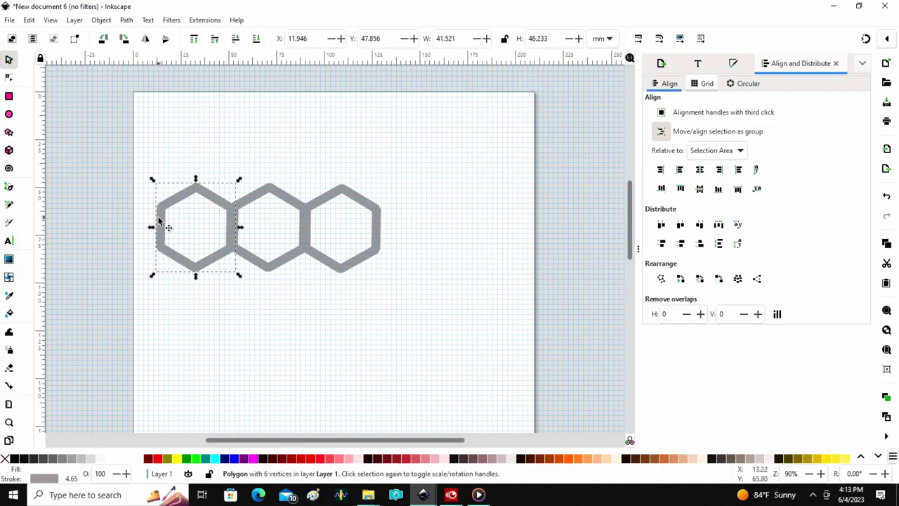
mouse_move(193, 224)
left_mouse_down()
mouse_move(175, 222)
mouse_move(191, 222)
left_mouse_up()
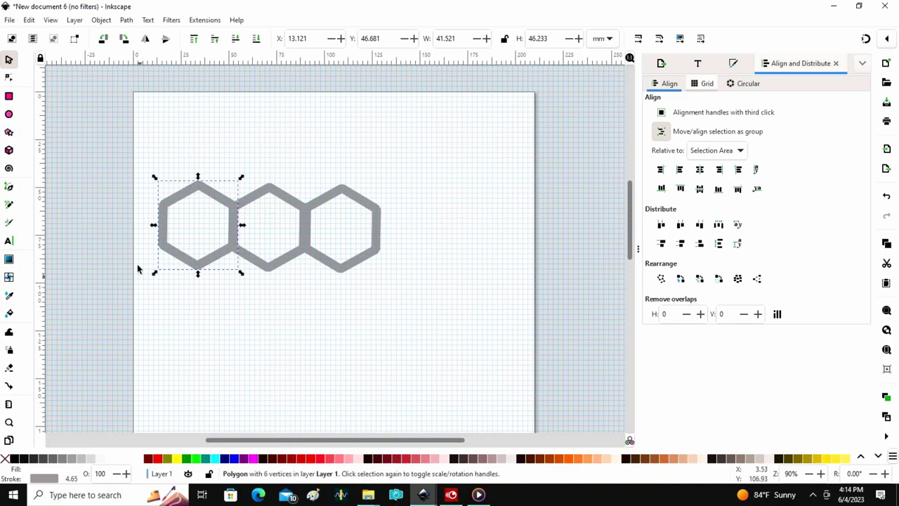
left_click_drag(209, 228, 425, 234)
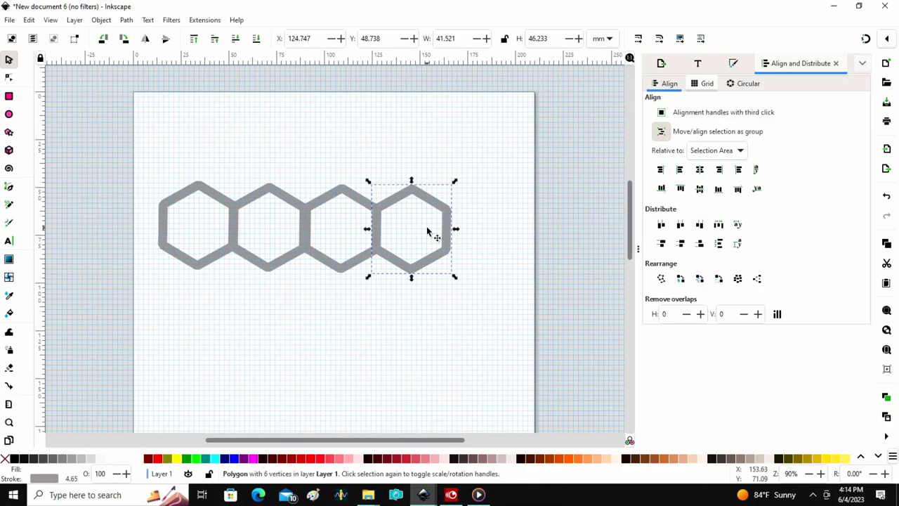
left_click(183, 229)
key("asterisk")
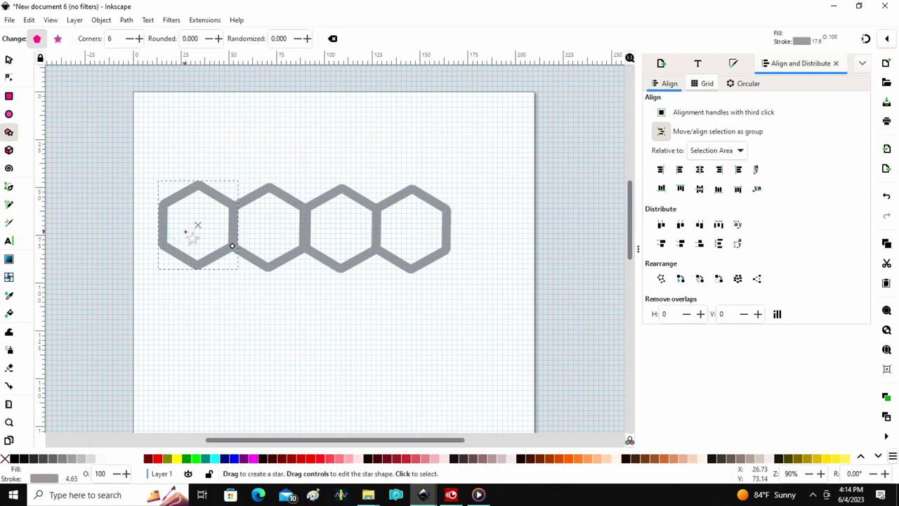
Step: Place a fifth hexagon on the right and add one past the page's left edge
left_click(8, 59)
left_click(202, 223)
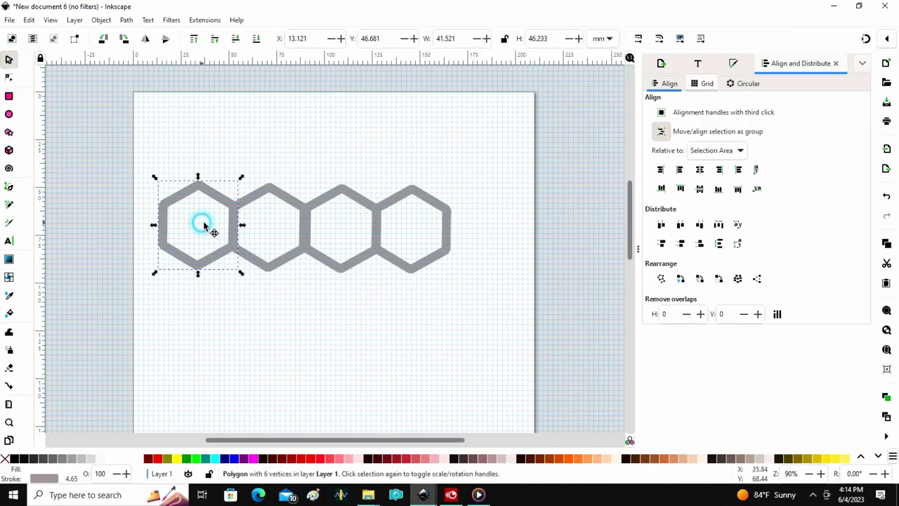
left_click_drag(204, 225, 494, 227)
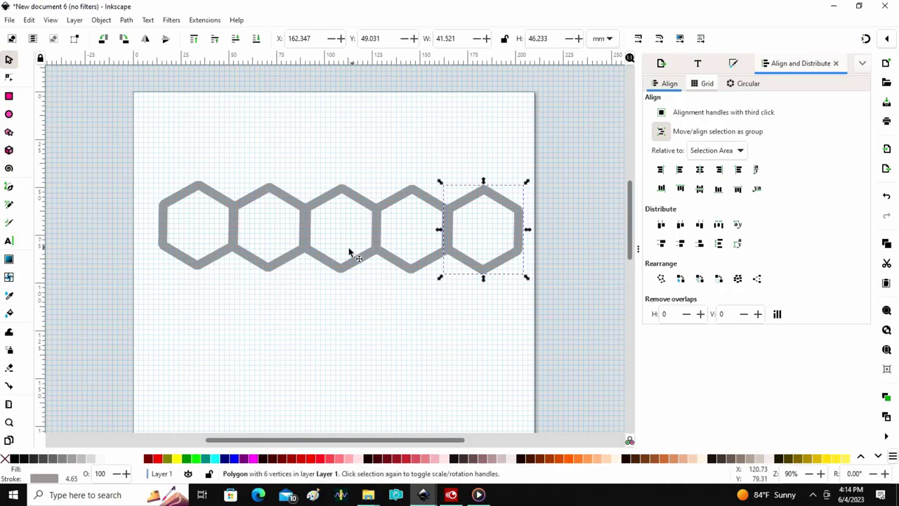
left_click(197, 224)
left_click_drag(196, 224, 120, 226)
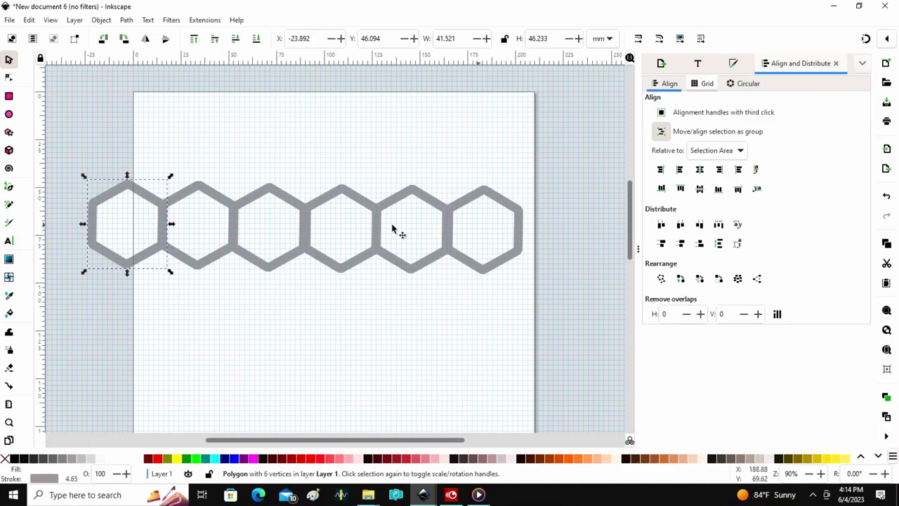
Step: Add a seventh hexagon at the right end, nudge hexagons into line, and deselect
left_click(199, 215)
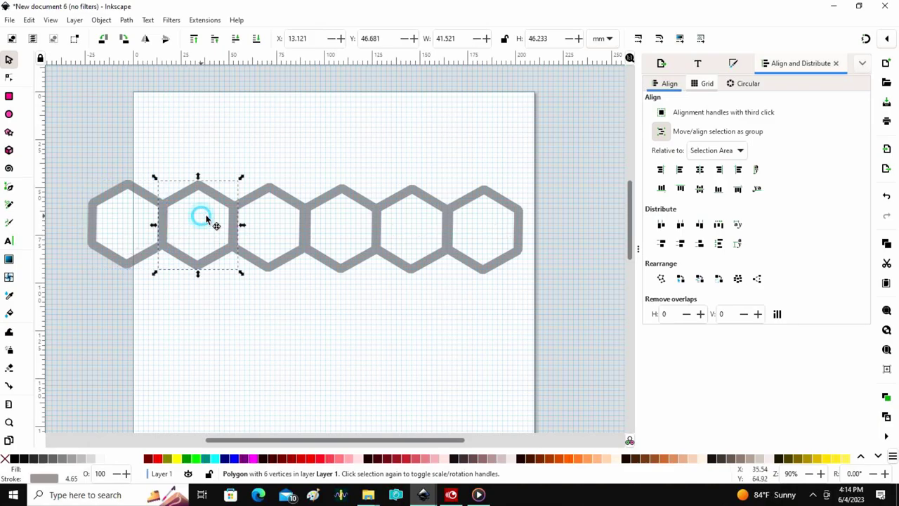
left_click_drag(213, 225, 579, 227)
key("asterisk")
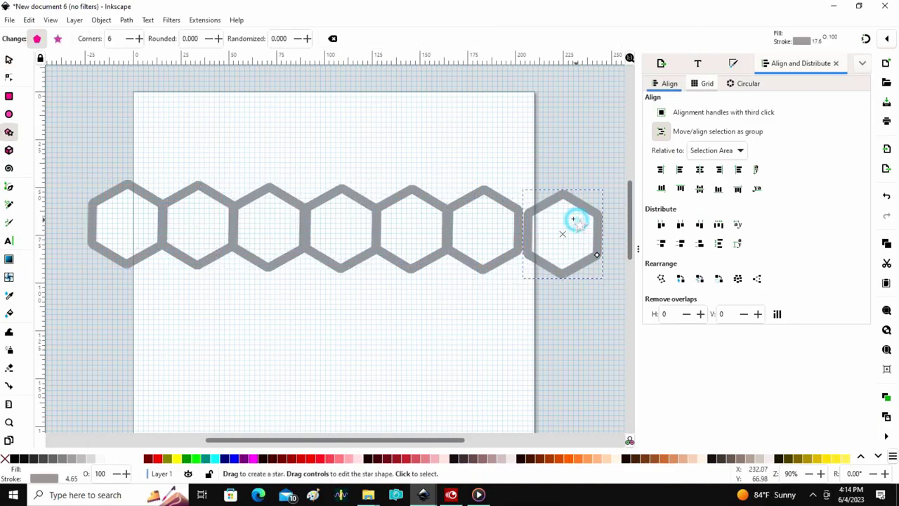
left_click(6, 59)
left_click_drag(558, 227, 545, 217)
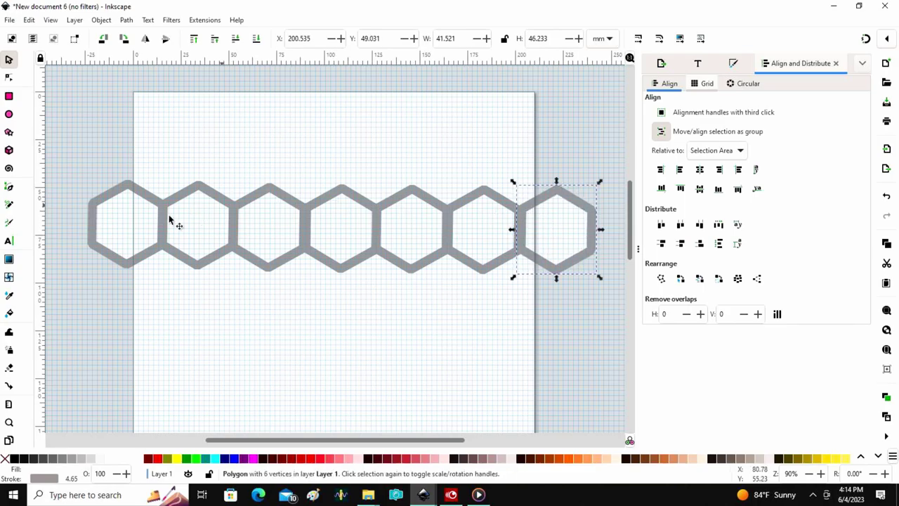
left_click(187, 226)
mouse_move(191, 230)
left_mouse_down()
mouse_move(189, 241)
mouse_move(190, 226)
left_mouse_up()
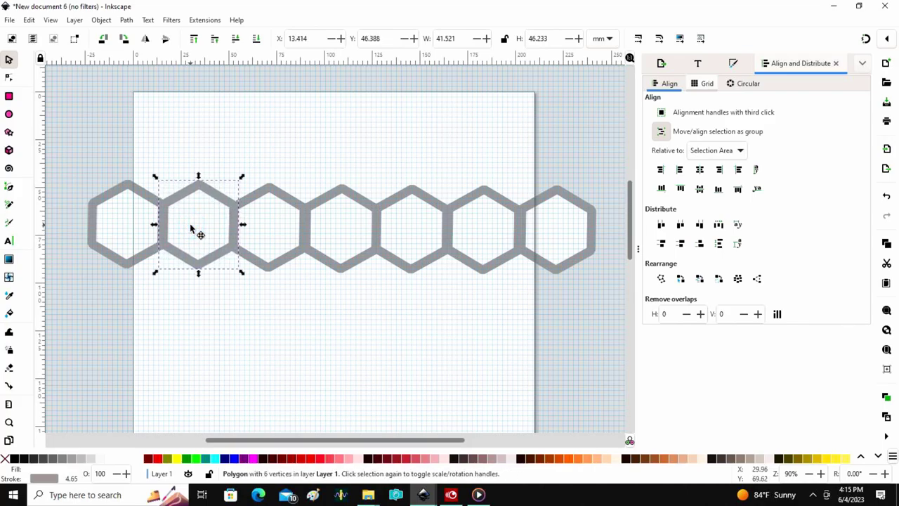
left_click(190, 226)
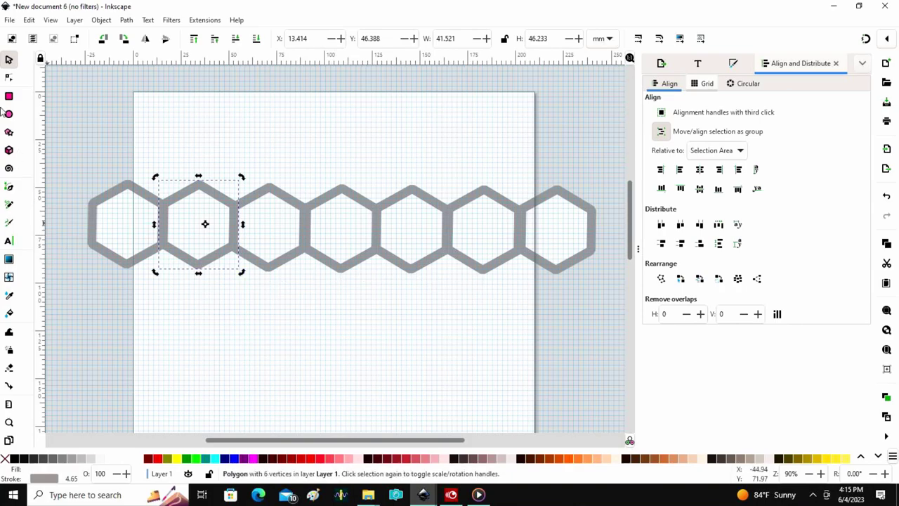
left_click(82, 98)
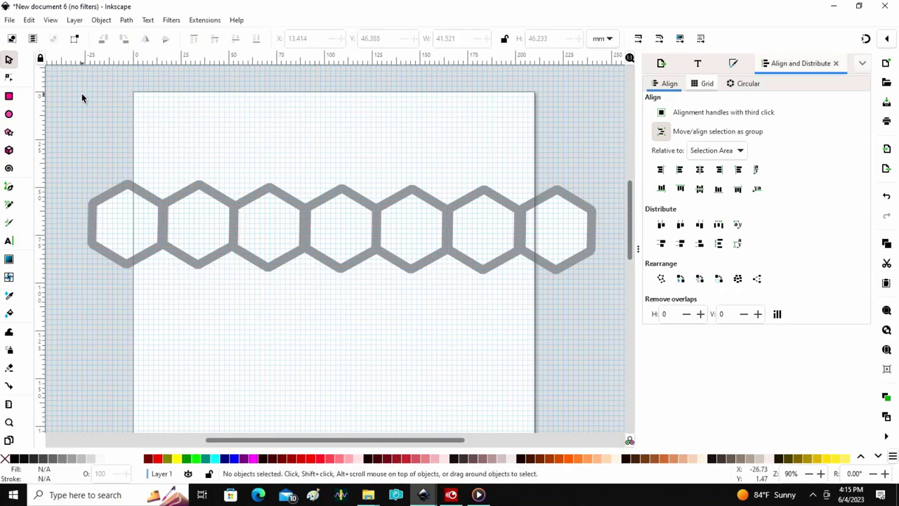
Step: Select all seven hexagons and Unclump them relative to the selection area
left_click_drag(69, 152, 617, 289)
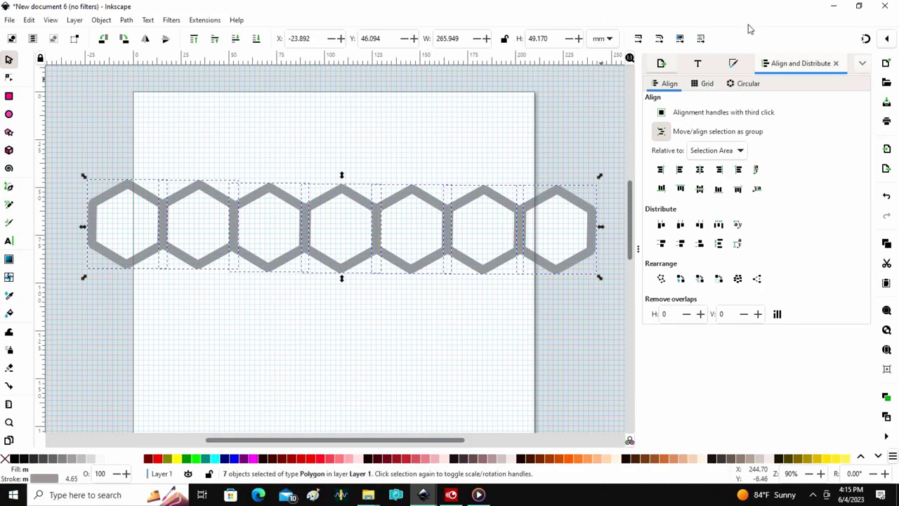
left_click(746, 150)
left_click(729, 152)
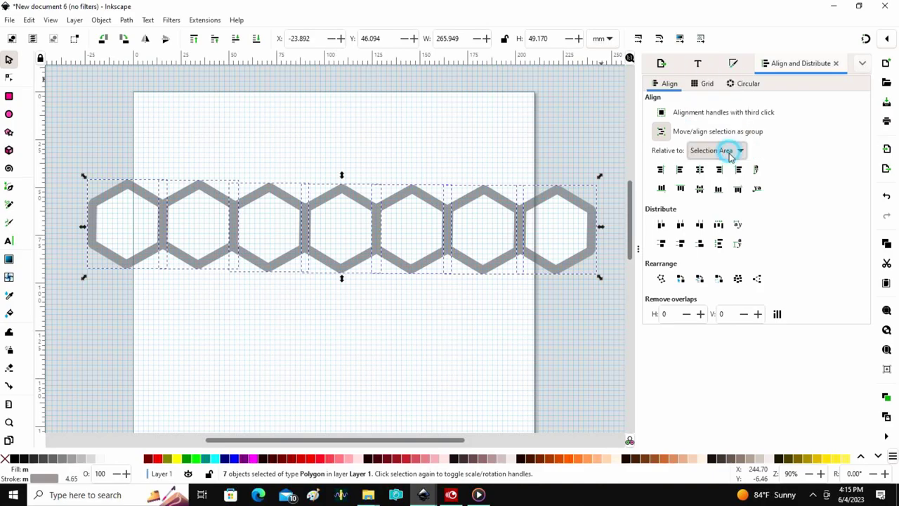
left_click(758, 279)
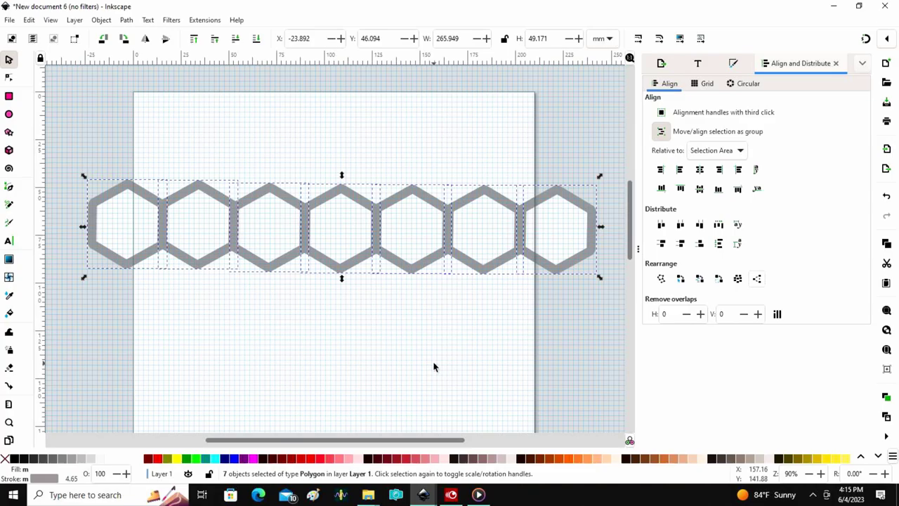
key("minus")
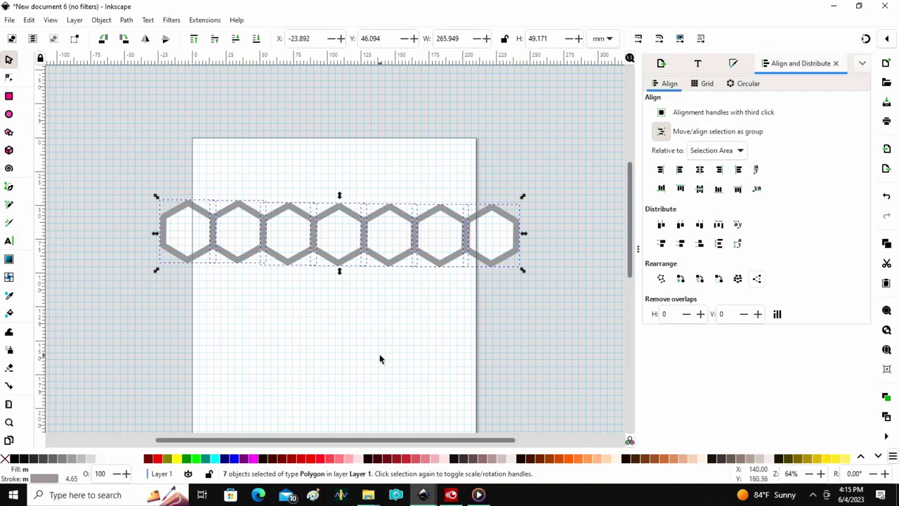
Step: Nest six hexagons into the gaps below the row and place another six-hexagon row above
left_click(85, 102)
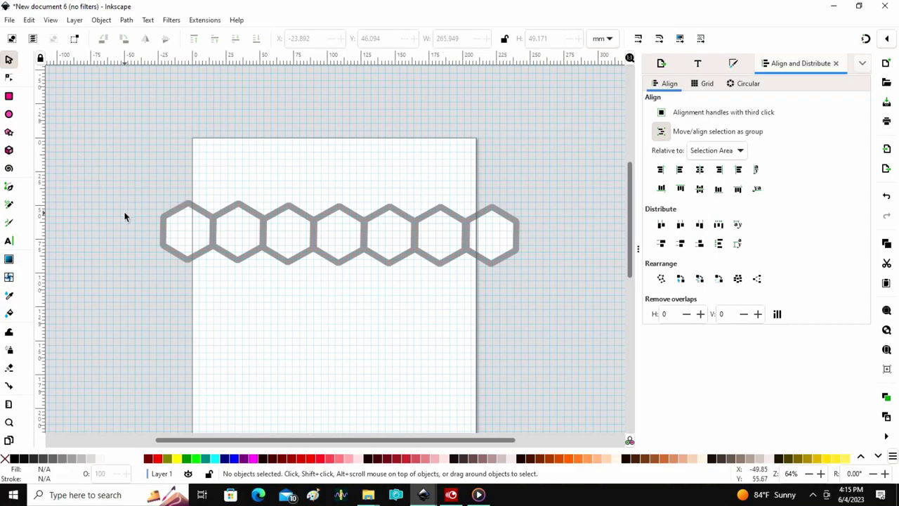
left_click_drag(128, 196, 484, 275)
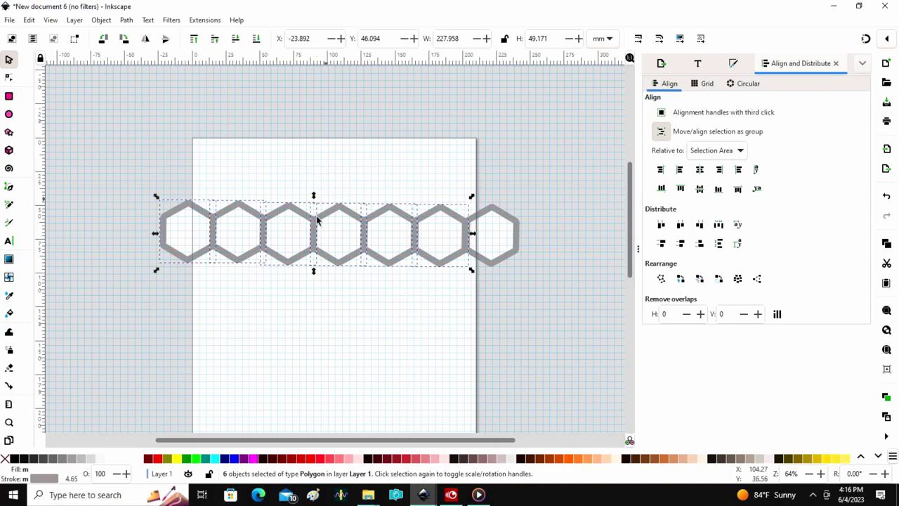
left_click_drag(333, 232, 356, 283)
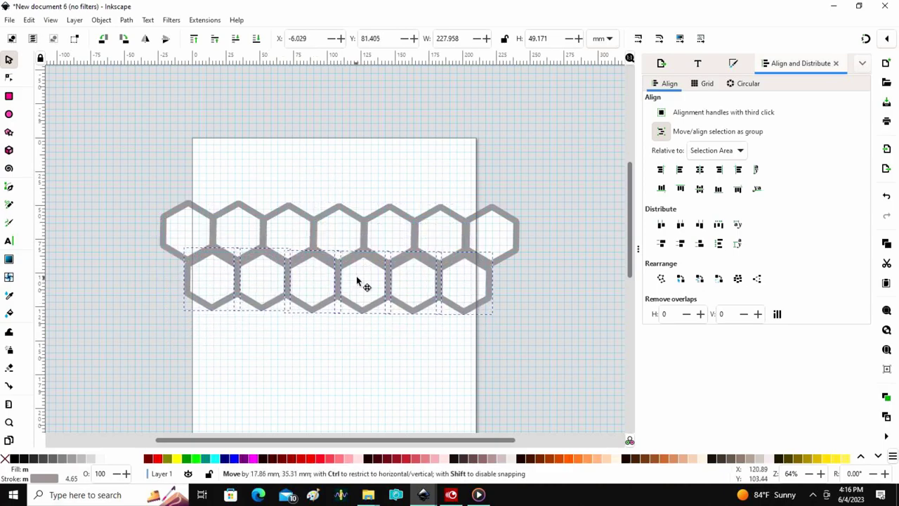
left_click_drag(357, 281, 357, 277)
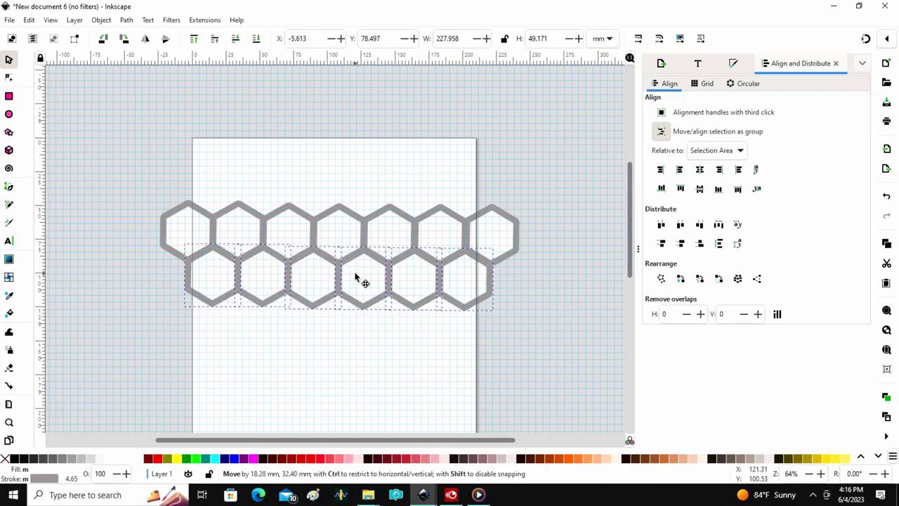
left_click_drag(356, 277, 356, 281)
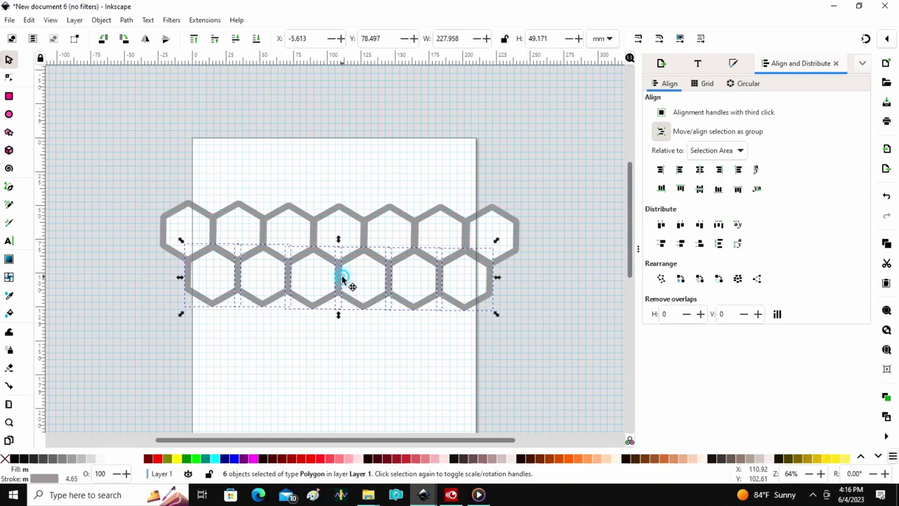
left_click_drag(351, 285, 317, 276)
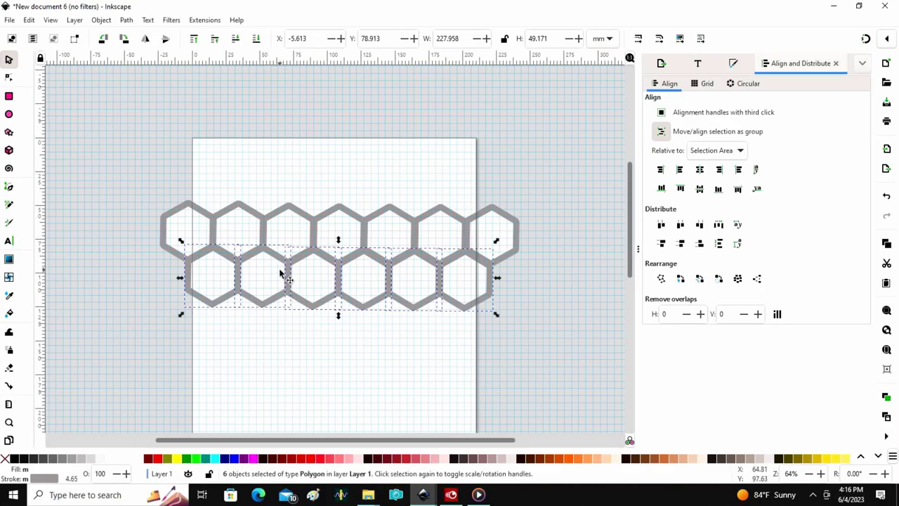
left_click_drag(321, 291, 326, 203)
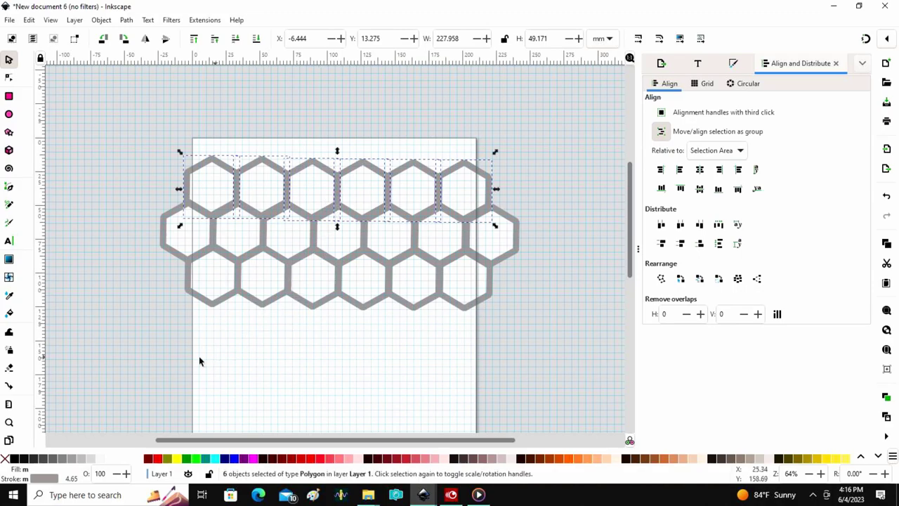
Step: Add rows of five hexagons below the bottom row and above the top row
left_click(108, 274)
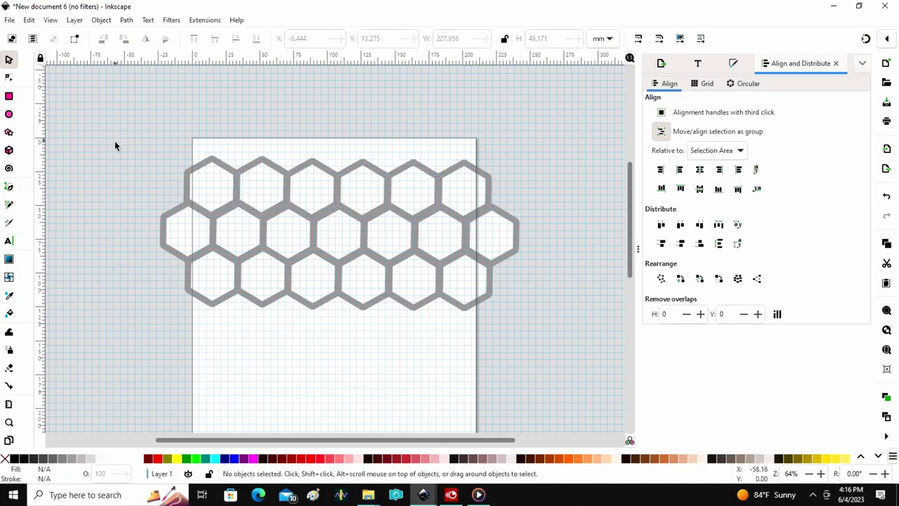
left_click_drag(115, 145, 454, 223)
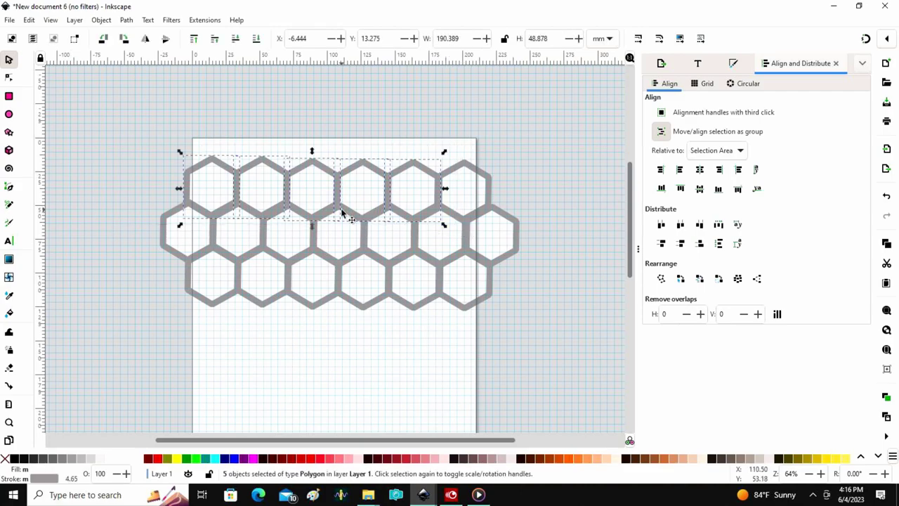
left_click_drag(315, 188, 341, 322)
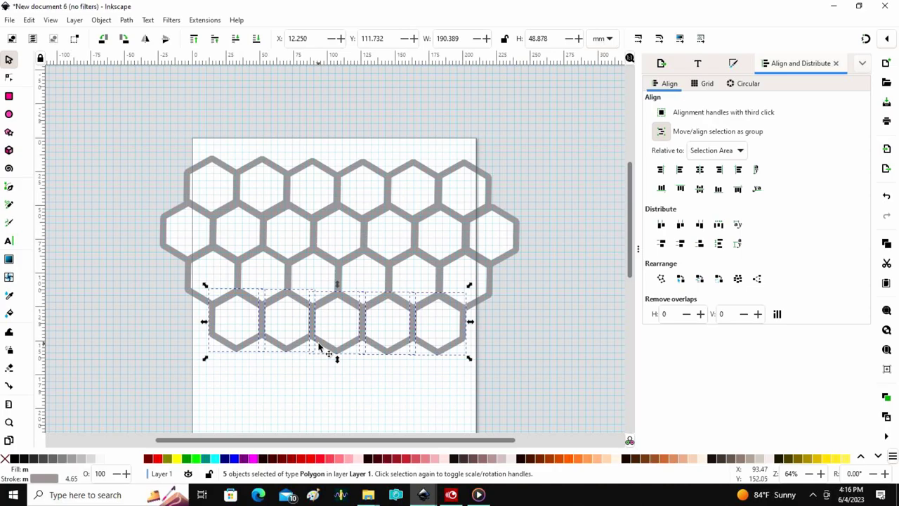
left_click_drag(331, 327, 337, 150)
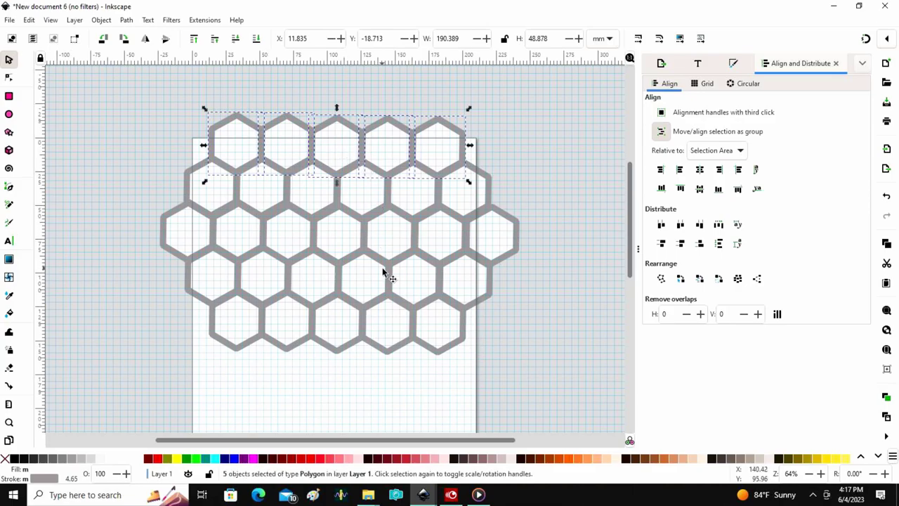
Step: Fit a row of four hexagons into the gaps above the honeycomb
left_click(110, 94)
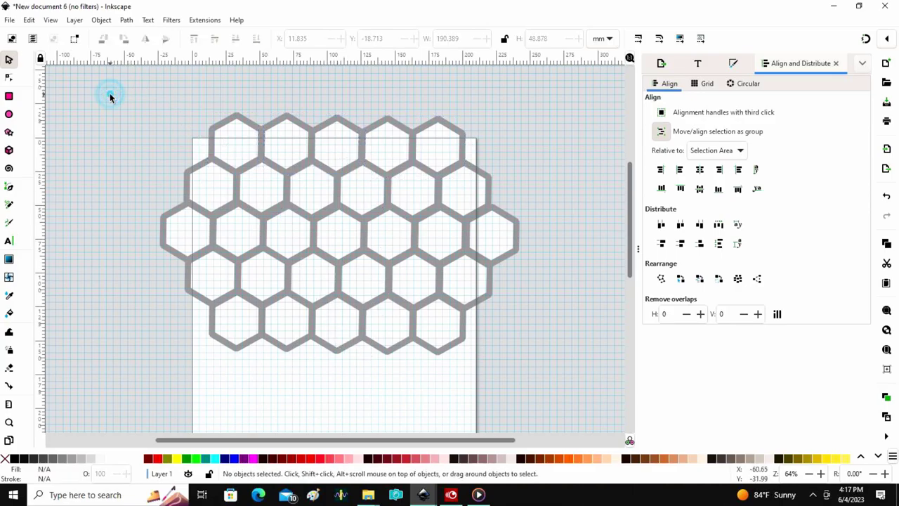
left_click_drag(183, 111, 425, 187)
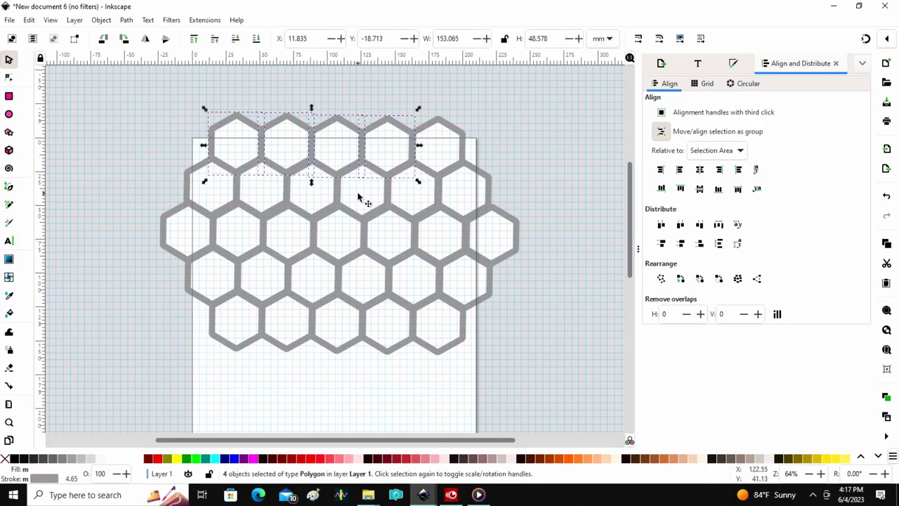
left_click_drag(315, 149, 341, 102)
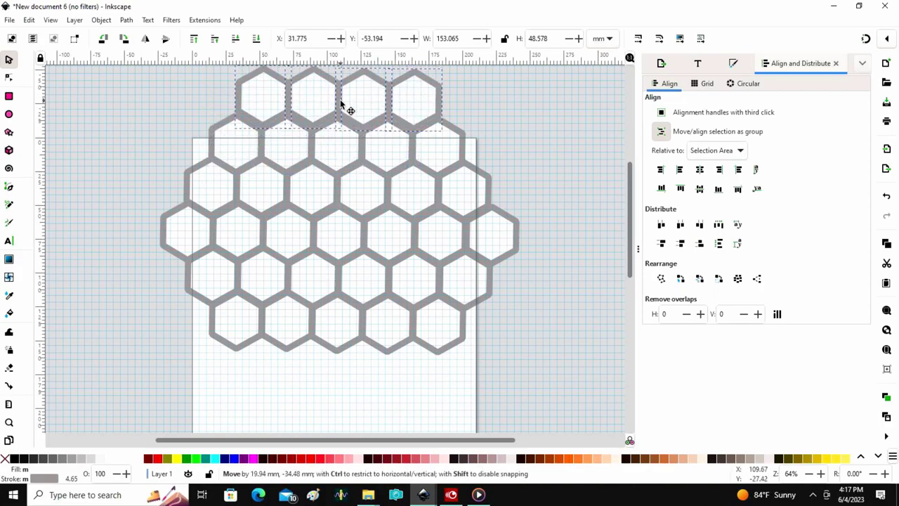
left_click_drag(342, 103, 339, 105)
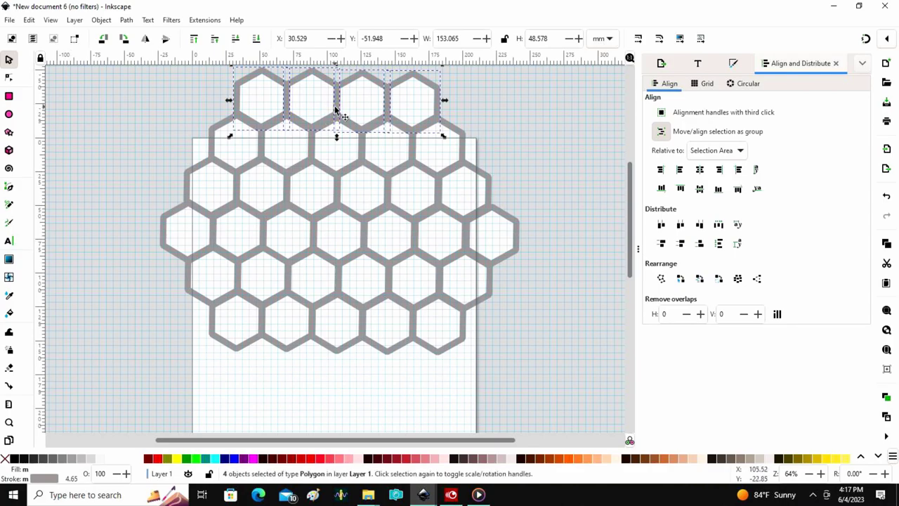
Step: Place a four-hexagon row at the bottom, zoom out, and select all 37 hexagons
left_click_drag(333, 105, 333, 378)
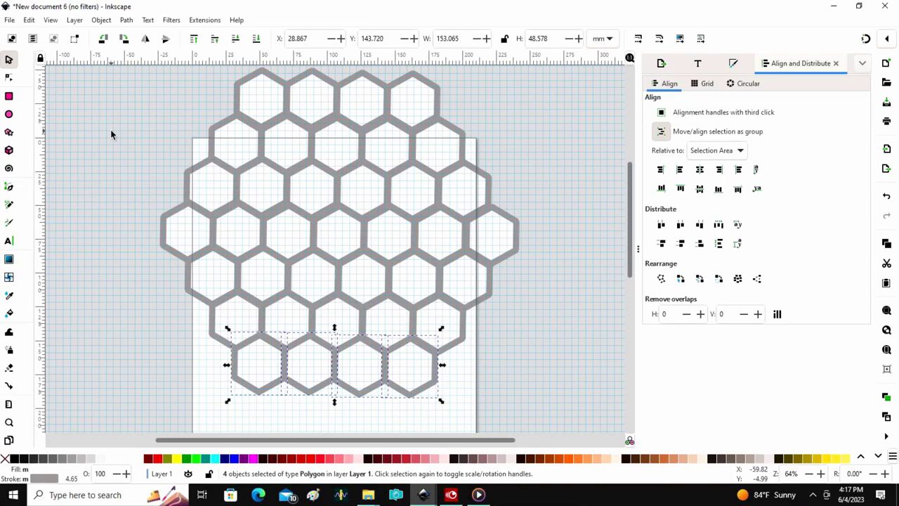
key("minus")
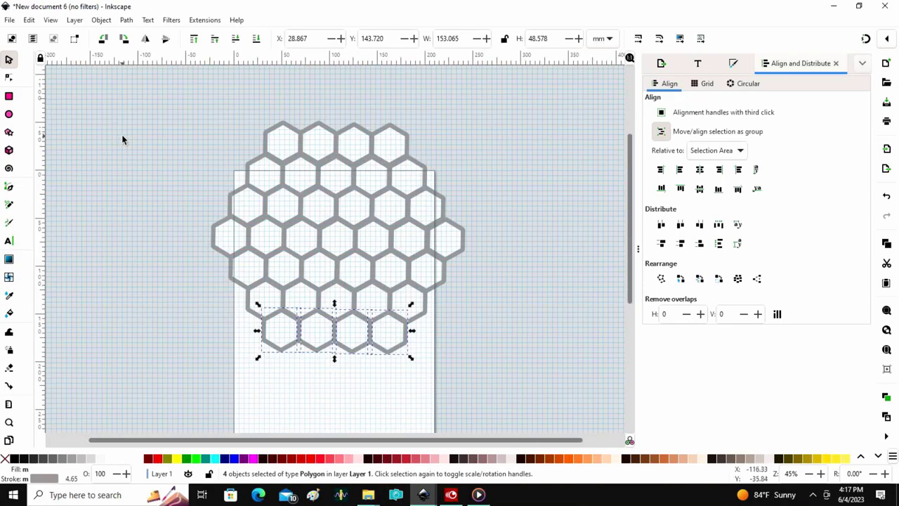
left_click(110, 130)
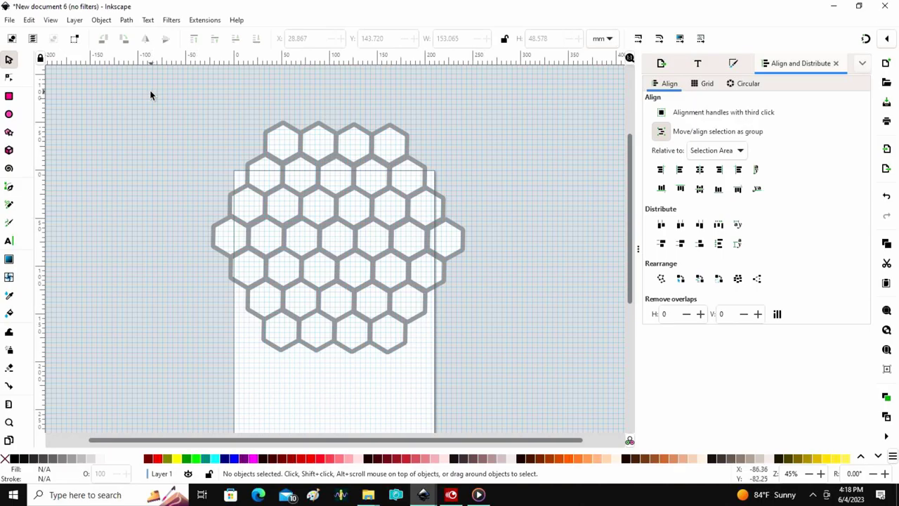
left_click_drag(167, 105, 522, 388)
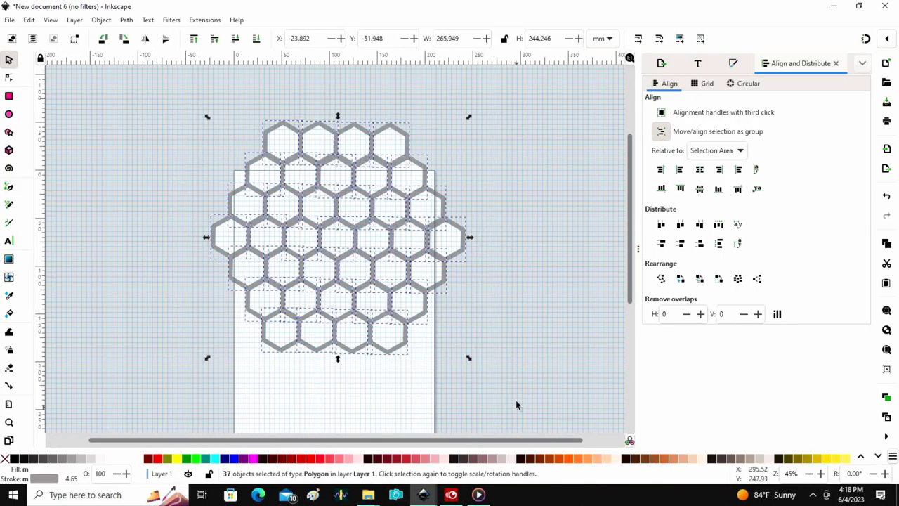
Step: Apply Unclump from Align and Distribute's Rearrange section to the 37 selected hexagons
left_click(758, 280)
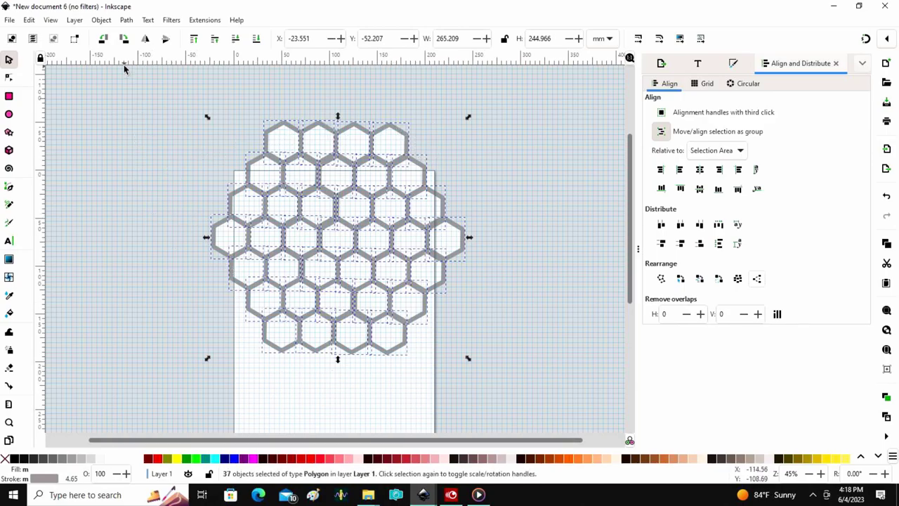
Step: Group the 37 hexagons, nudge the group, and show its measurements in inches
left_click(102, 19)
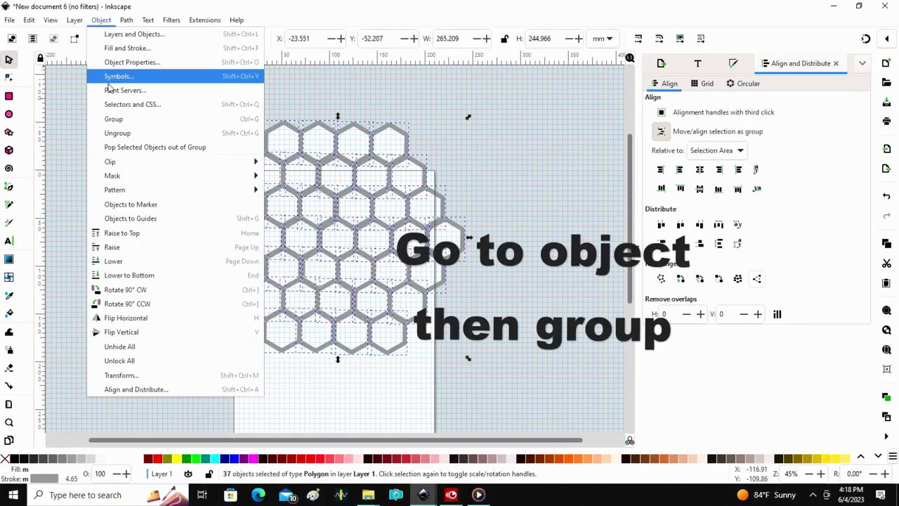
left_click(116, 120)
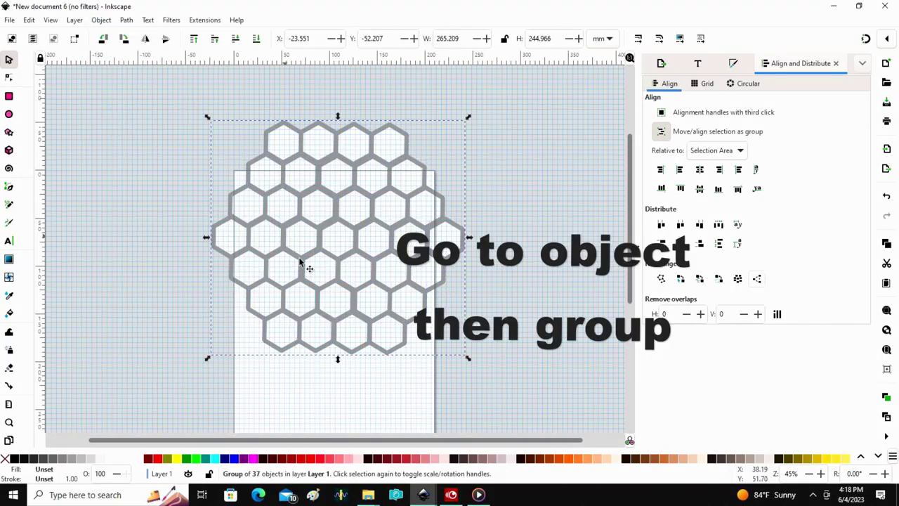
mouse_move(324, 218)
left_mouse_down()
mouse_move(217, 246)
mouse_move(356, 225)
mouse_move(275, 226)
mouse_move(322, 232)
left_mouse_up()
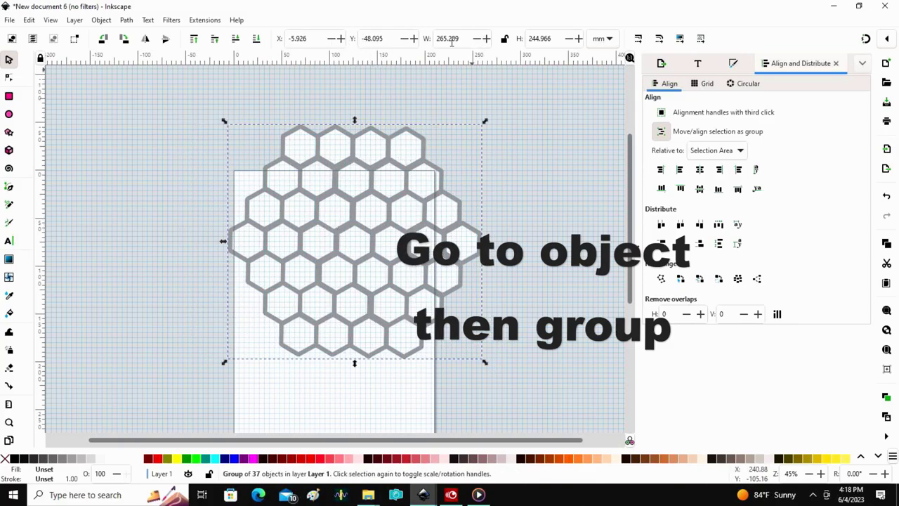
left_click(601, 39)
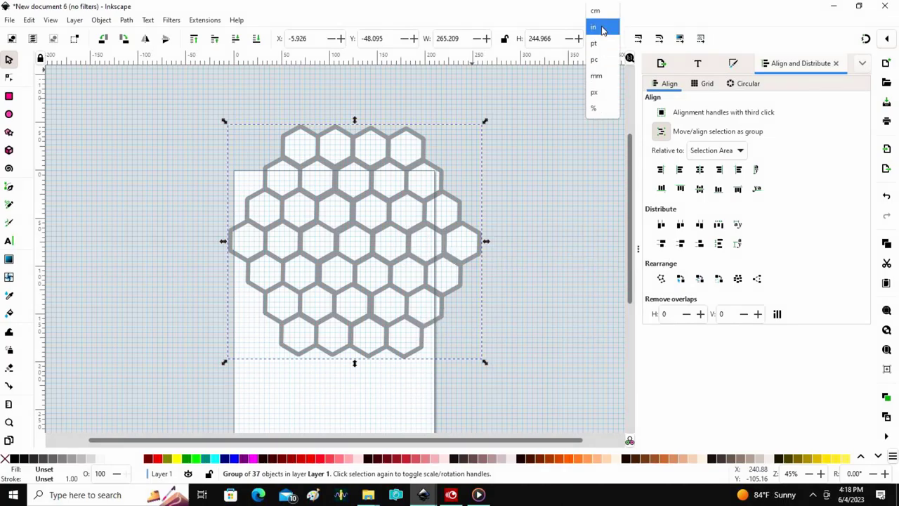
left_click(594, 26)
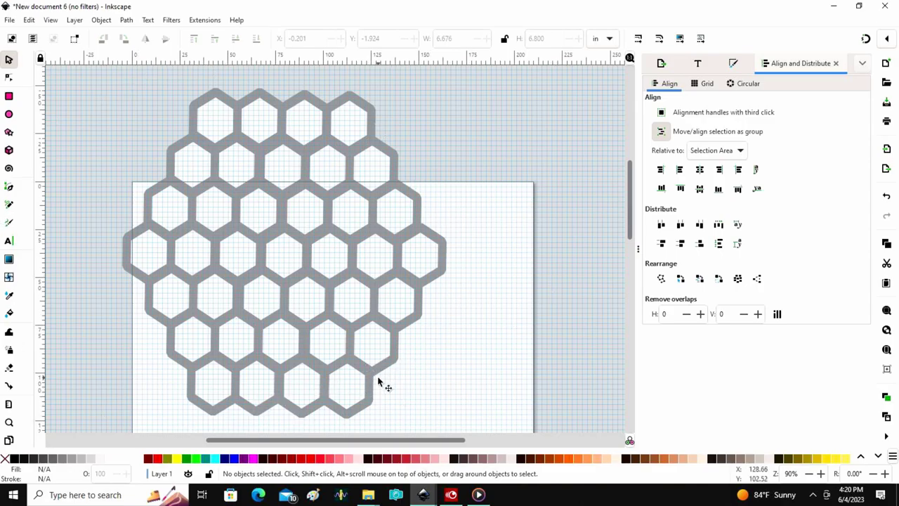
Step: Draw a large six-corner hexagon with the Star/Polygon tool and move it over the honeycomb
key("minus")
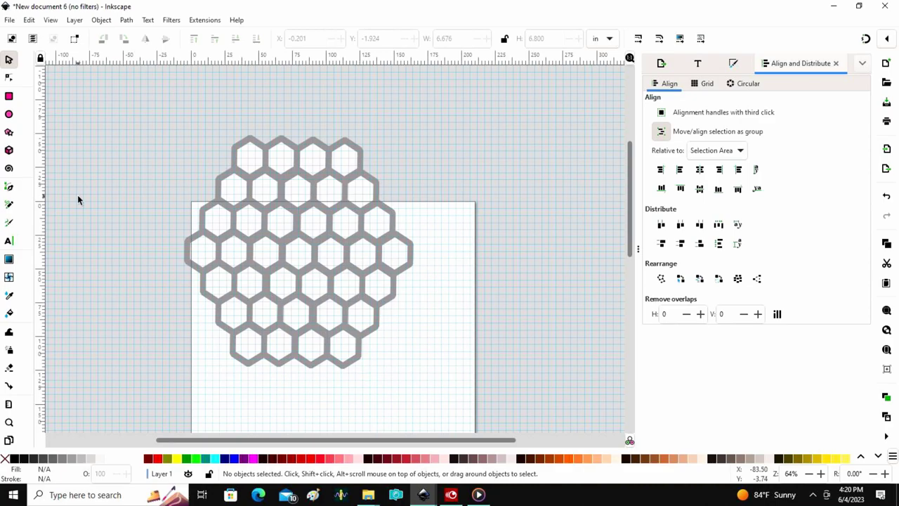
left_click(9, 132)
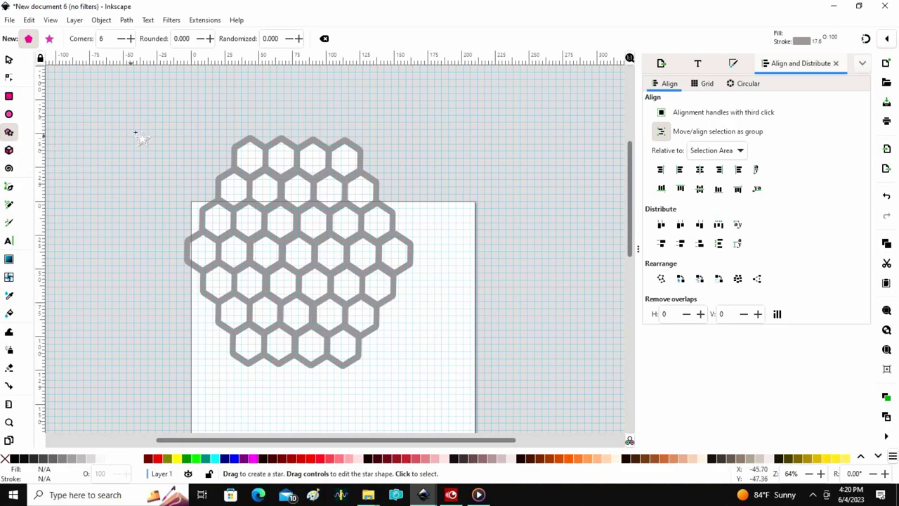
left_click_drag(166, 105, 256, 254)
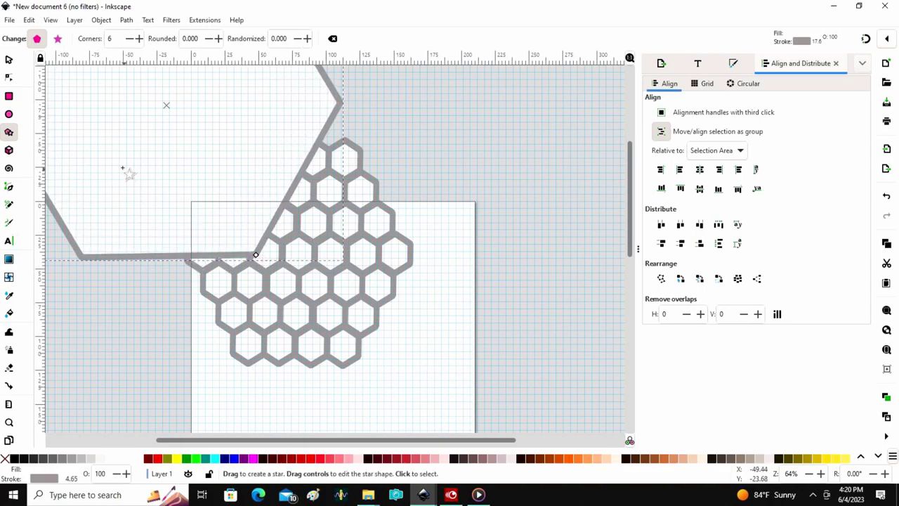
left_click(9, 59)
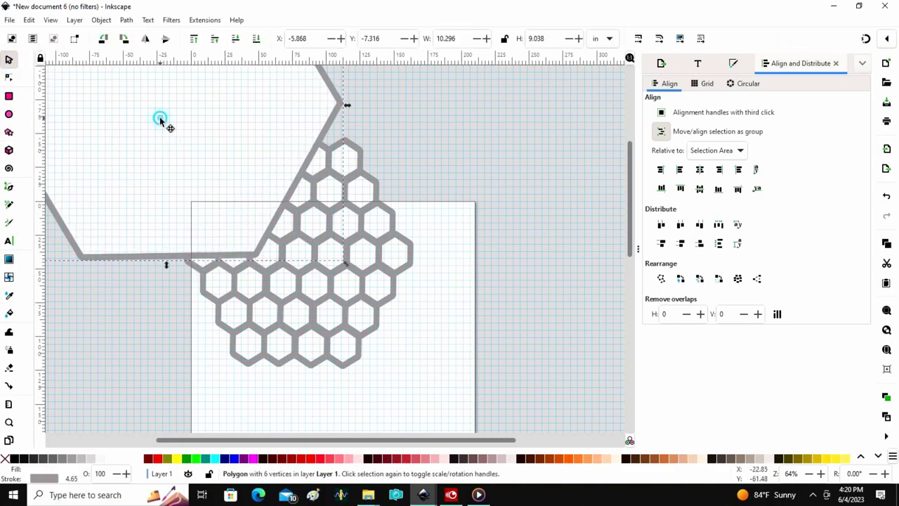
left_click_drag(160, 121, 301, 278)
Step: Rotate the large hexagon slightly so it sits level
left_click(340, 261)
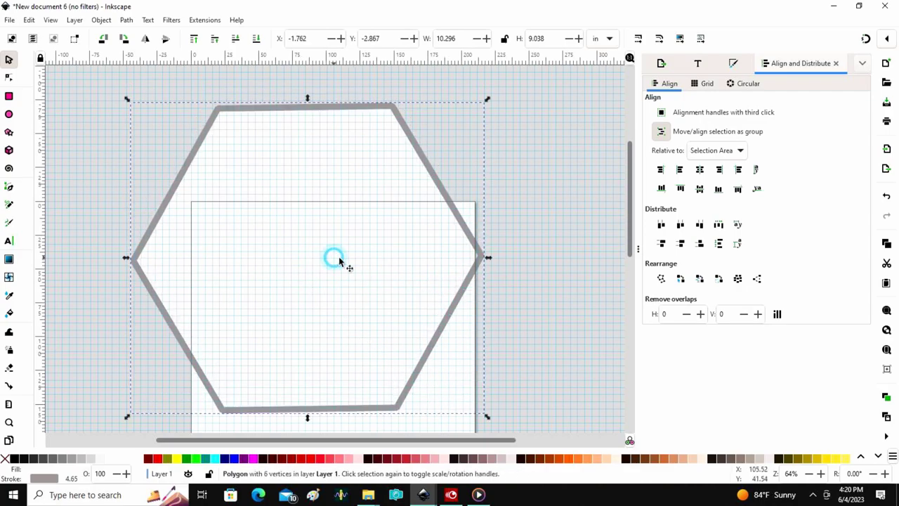
left_click(487, 419)
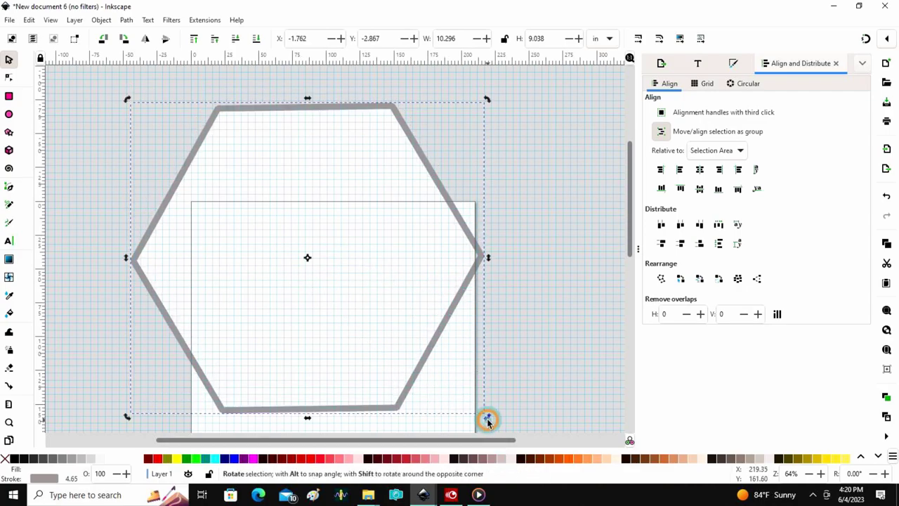
left_click_drag(488, 419, 486, 421)
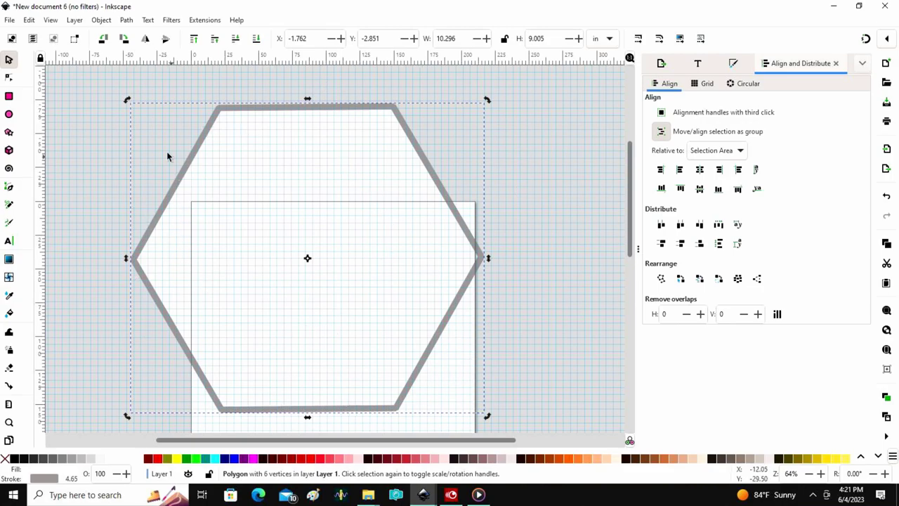
Step: Send the large hexagon behind the honeycomb with Object > Lower
left_click(298, 209)
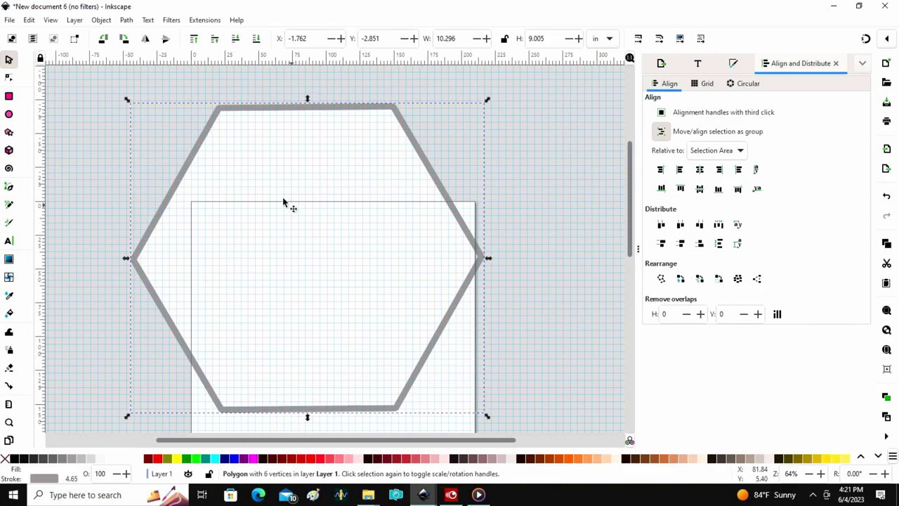
left_click(102, 21)
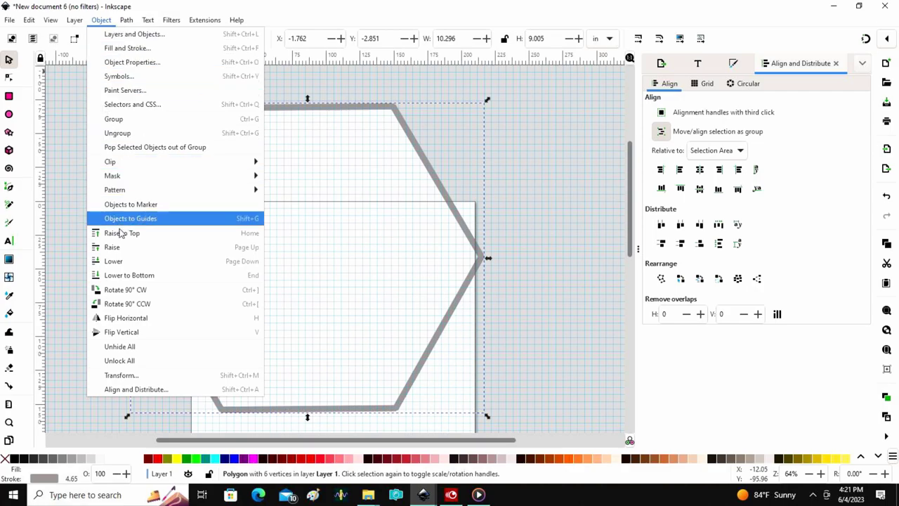
left_click(116, 261)
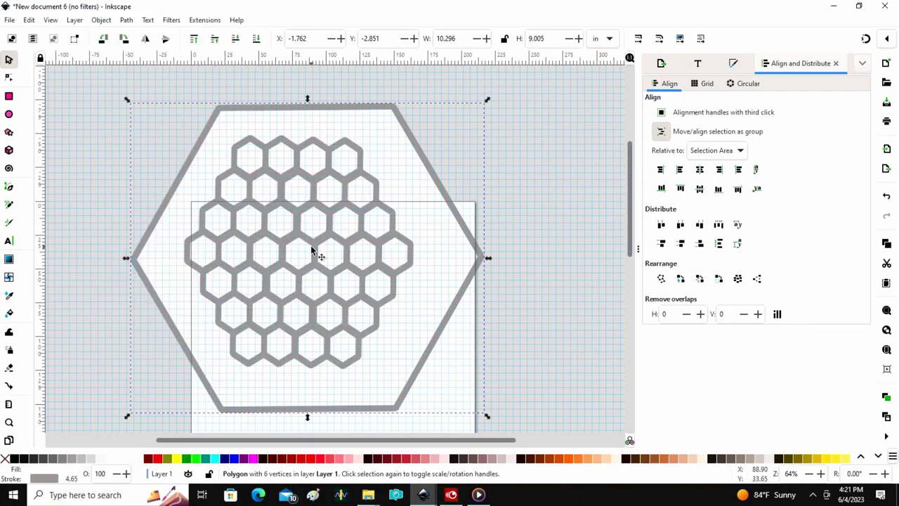
Step: Make the hexagon border slightly narrower and nudge the honeycomb group down to centre it
key("asterisk")
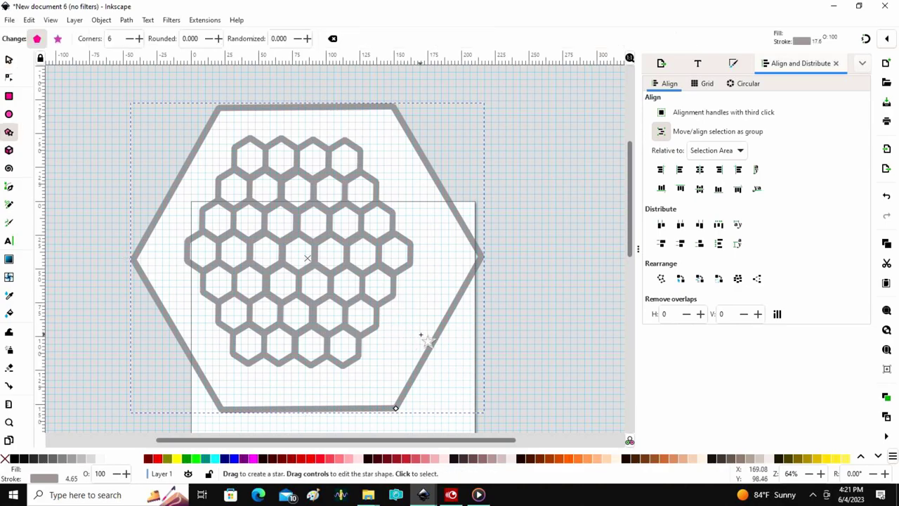
left_click(9, 59)
left_click(369, 120)
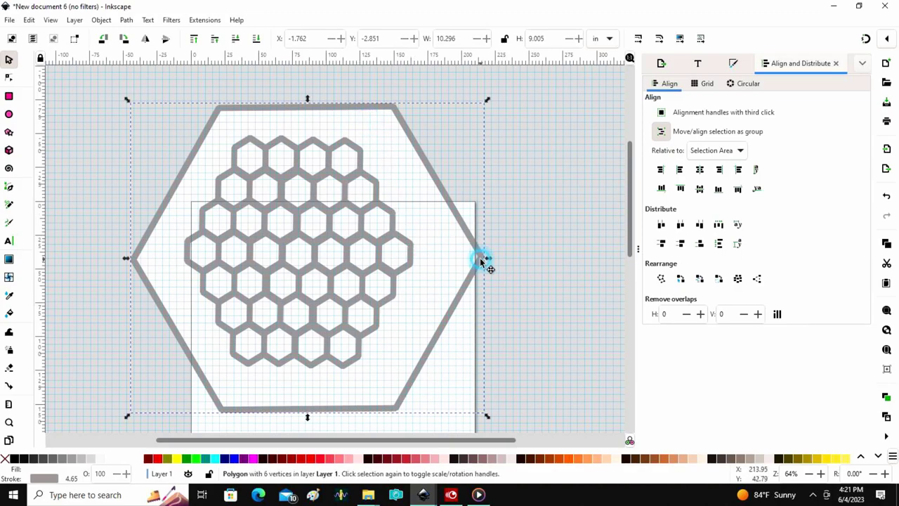
left_click_drag(488, 260, 471, 259)
left_click(298, 227)
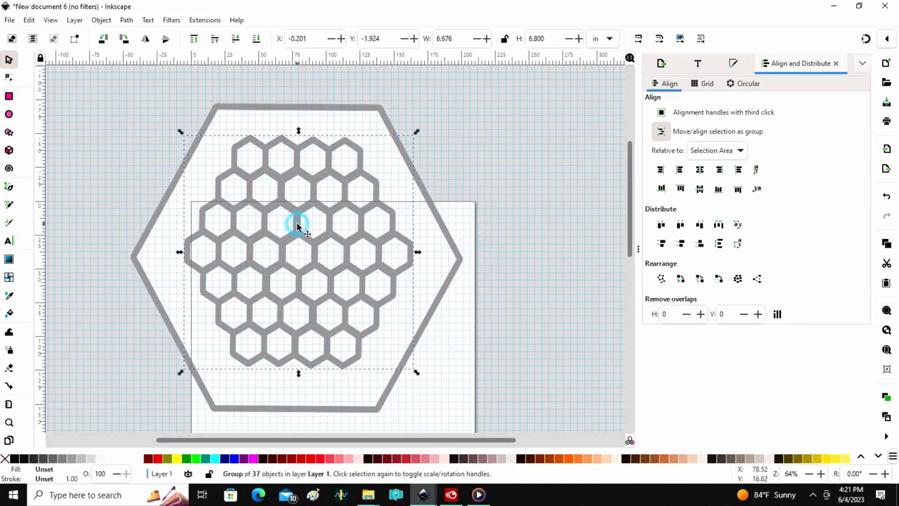
mouse_move(297, 225)
left_mouse_down()
mouse_move(297, 233)
mouse_move(295, 224)
left_mouse_up()
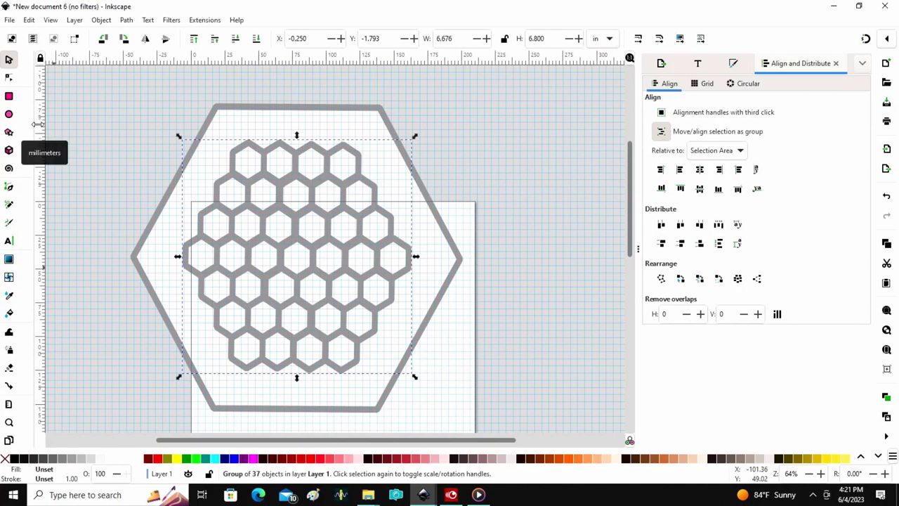
Step: Import the bee PNG through File > Import with Embed selected
left_click(9, 20)
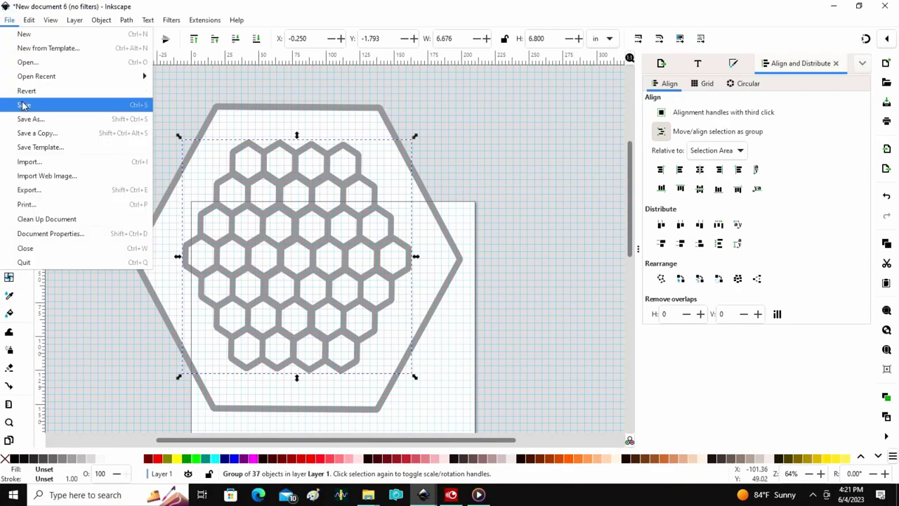
left_click(35, 163)
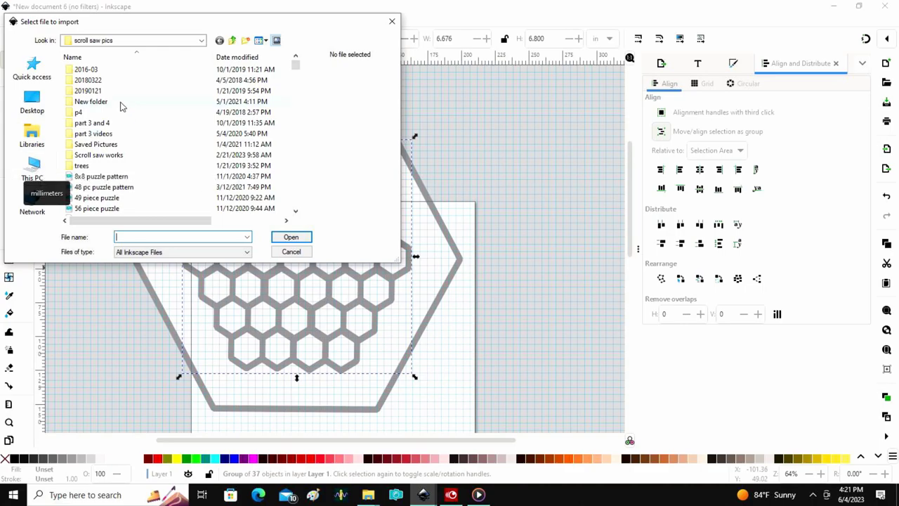
scroll(102, 163, "down", 6)
scroll(102, 163, "down", 12)
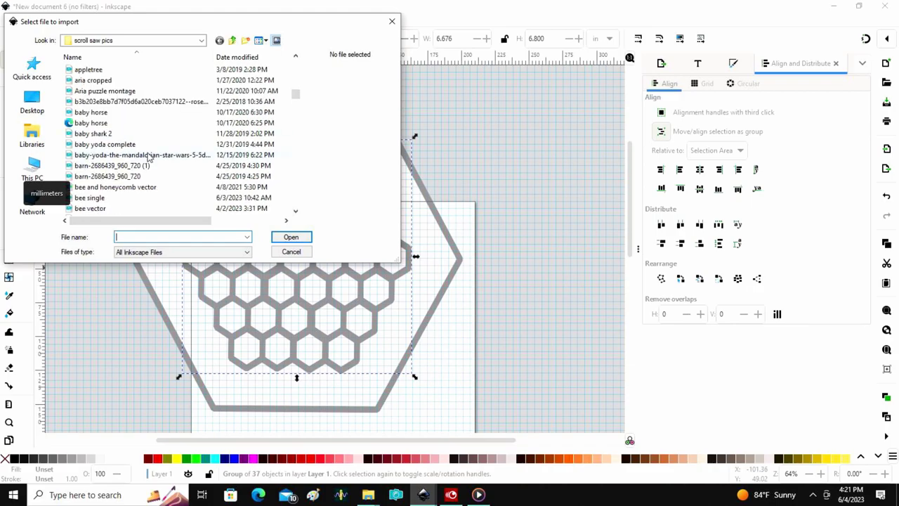
key("Escape")
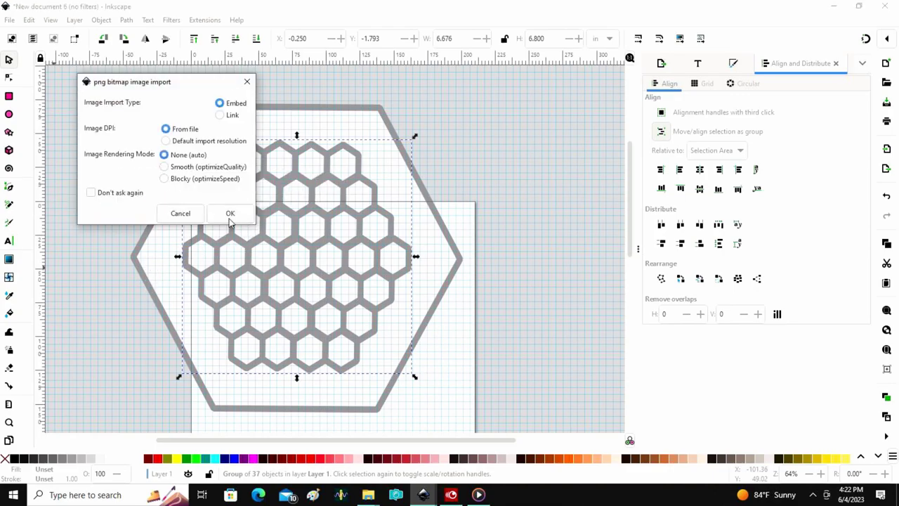
left_click(229, 217)
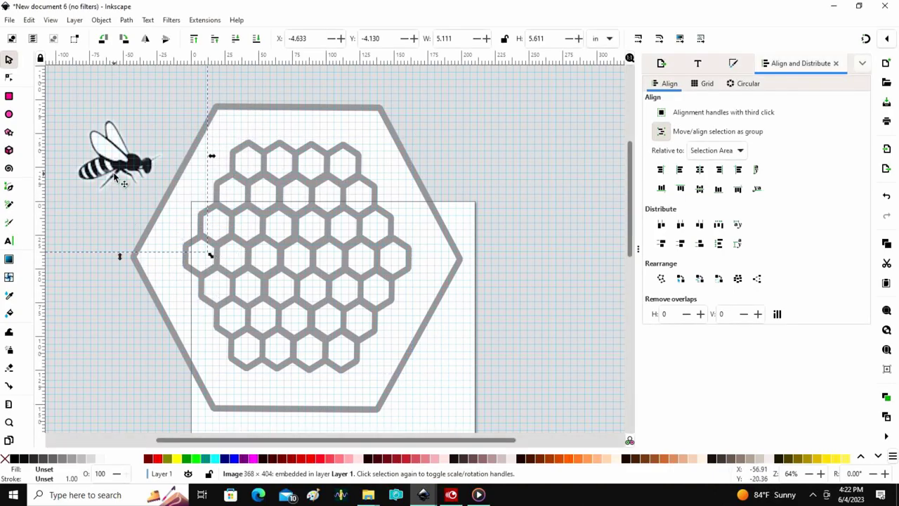
Step: Move and shrink the bee onto the honeycomb, then group bee, honeycomb and border
left_click_drag(108, 161, 260, 248)
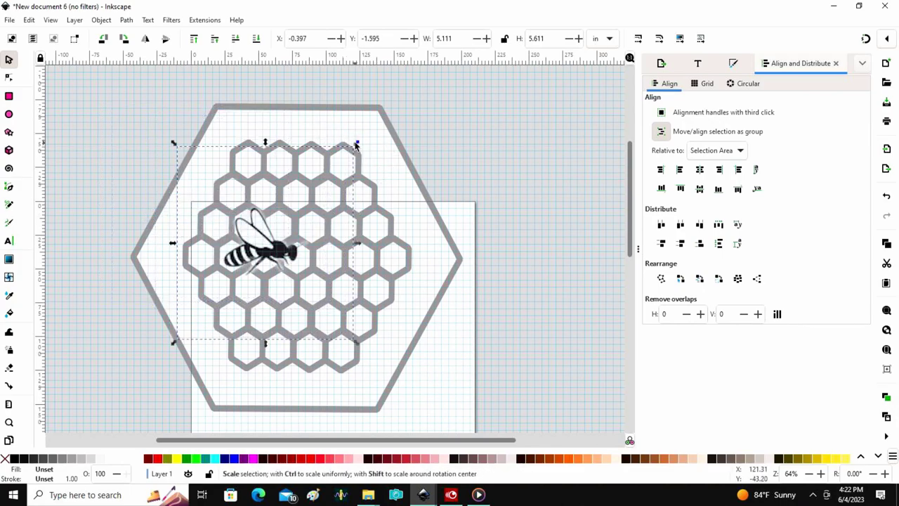
left_click_drag(356, 144, 342, 168)
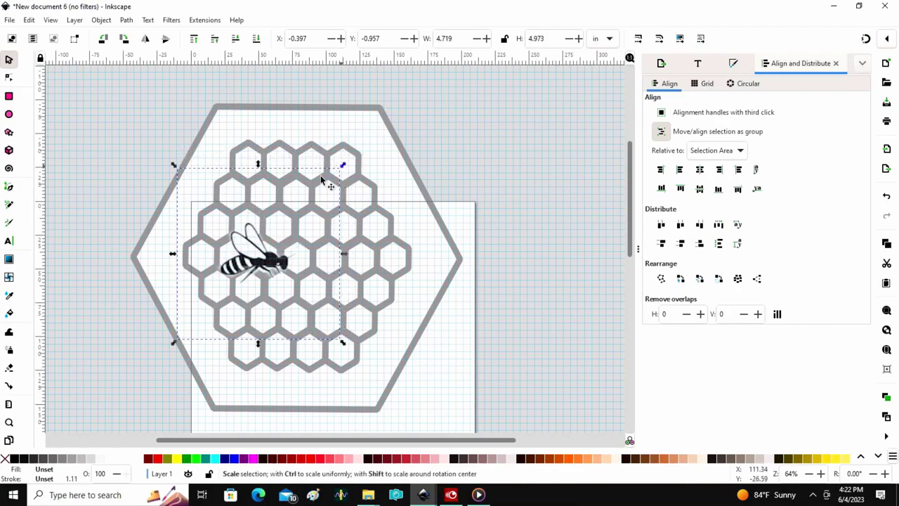
left_click(108, 101)
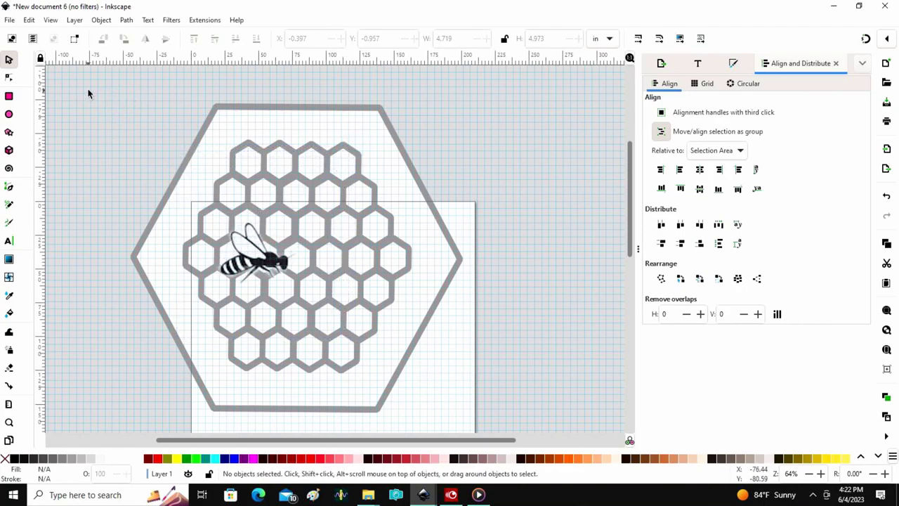
left_click_drag(89, 91, 542, 429)
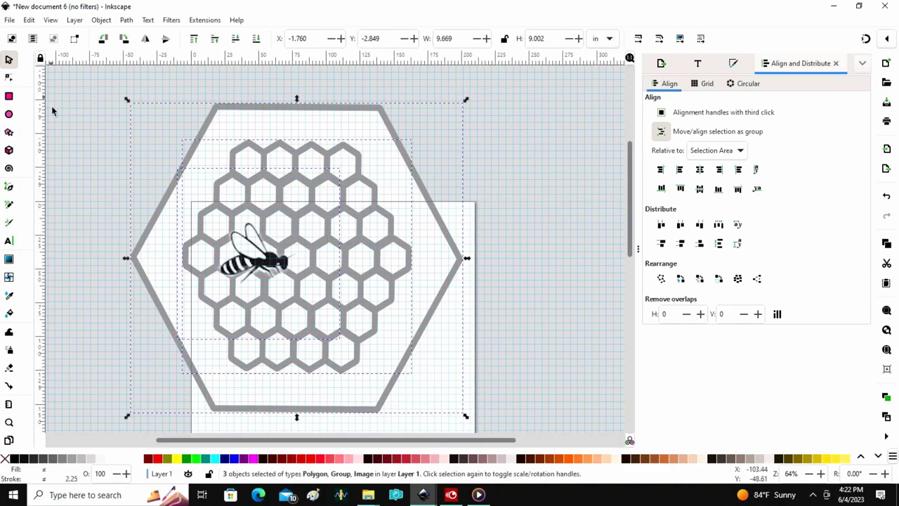
left_click(100, 19)
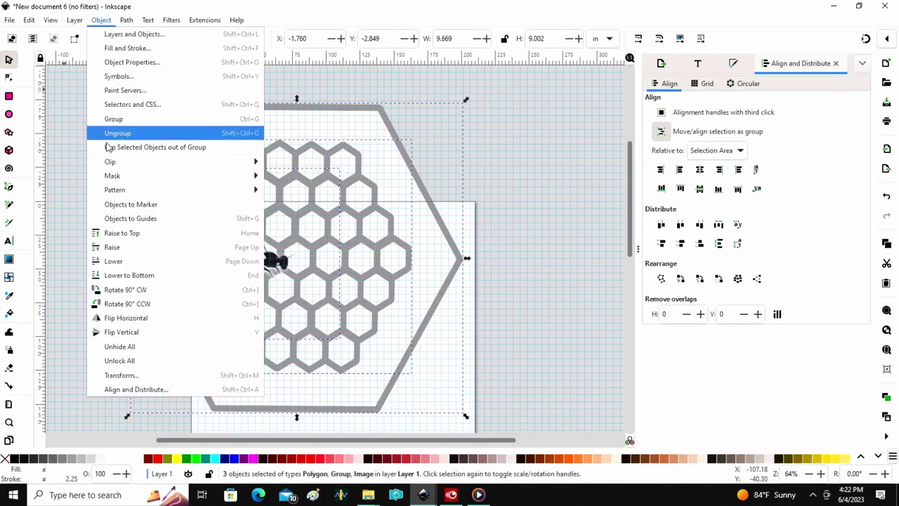
left_click(114, 121)
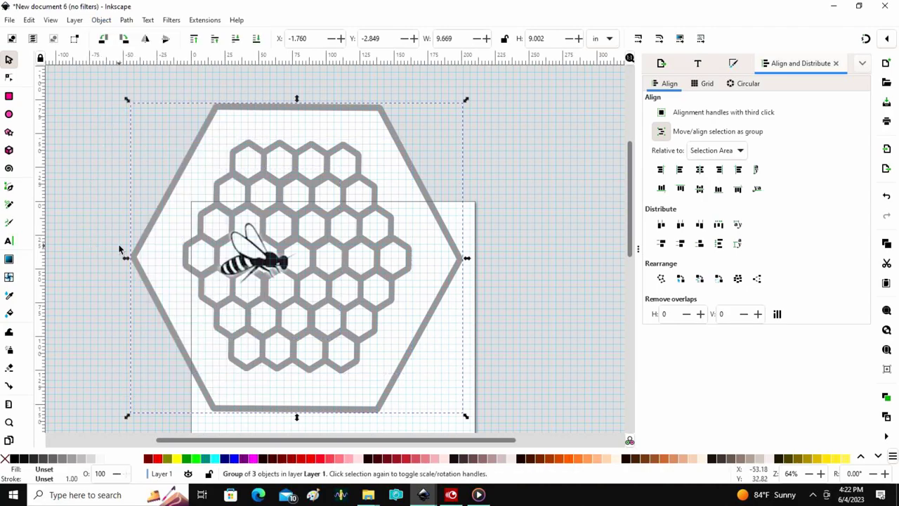